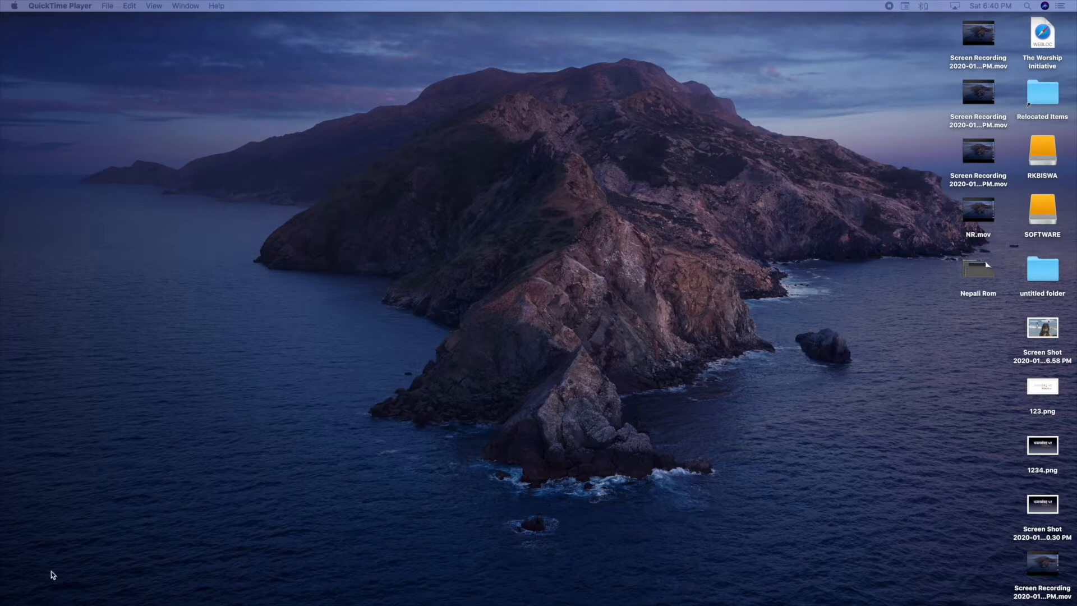
# - Switch to Safari in full screen and search Google for "nepali romanized pro for osx download"
pyautogui.moveTo(23, 604)
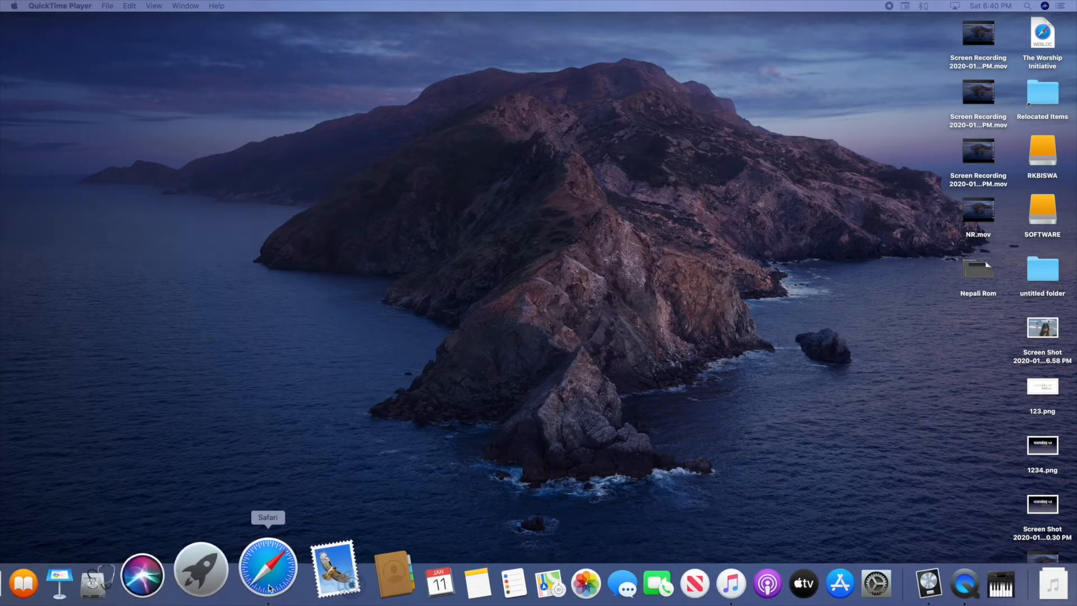
pyautogui.click(267, 587)
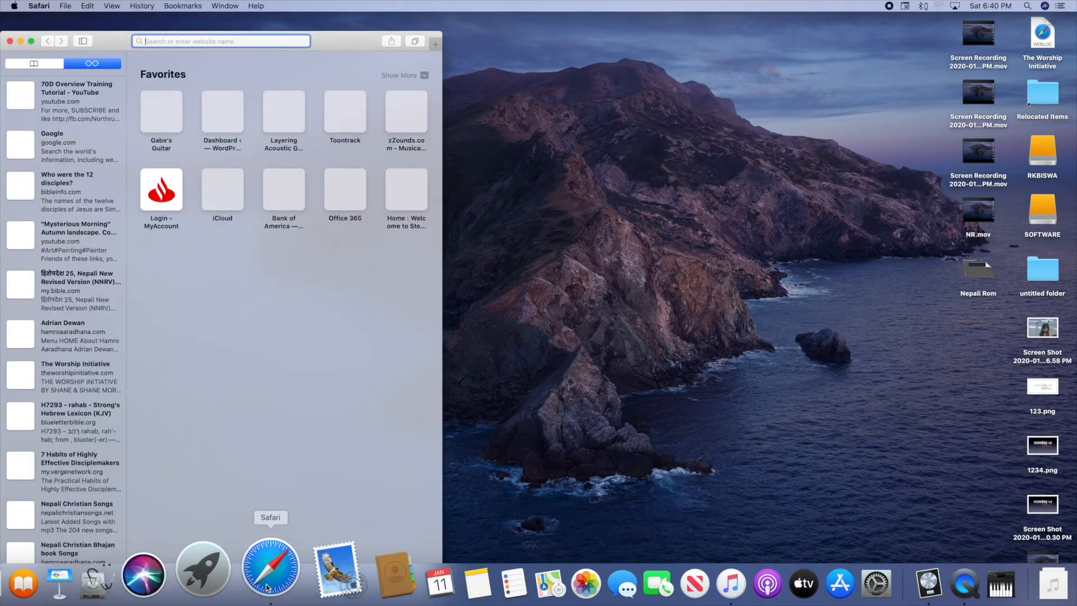
pyautogui.click(31, 41)
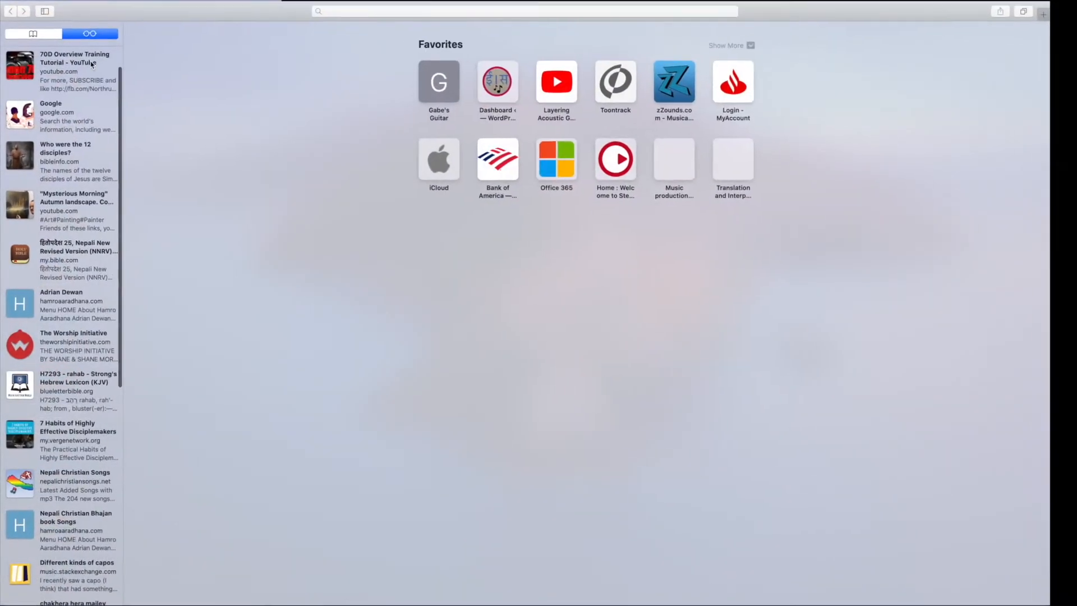
pyautogui.rightClick(347, 8)
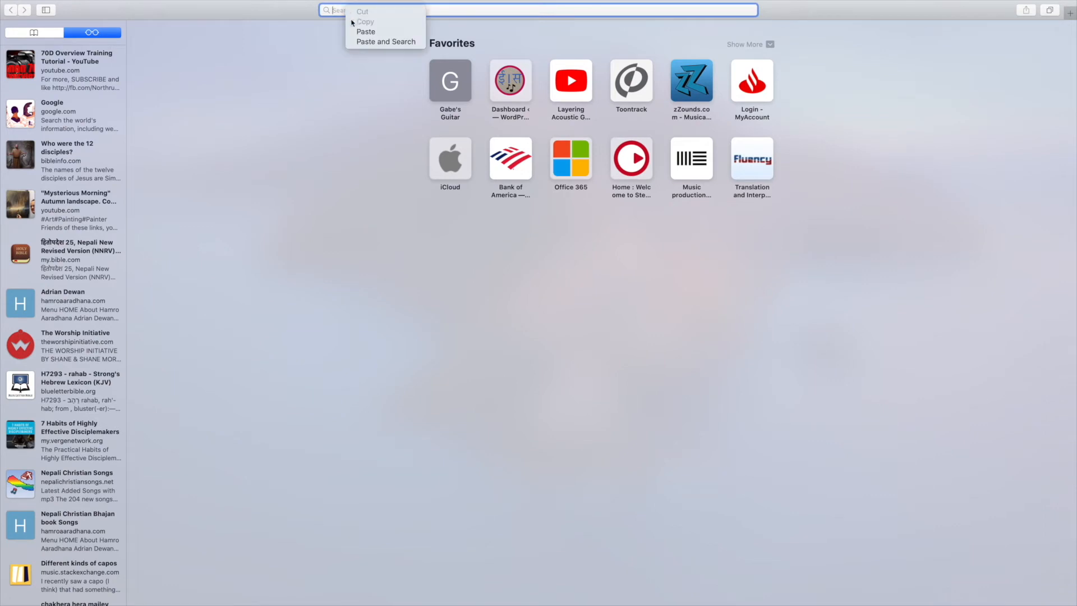
pyautogui.click(350, 32)
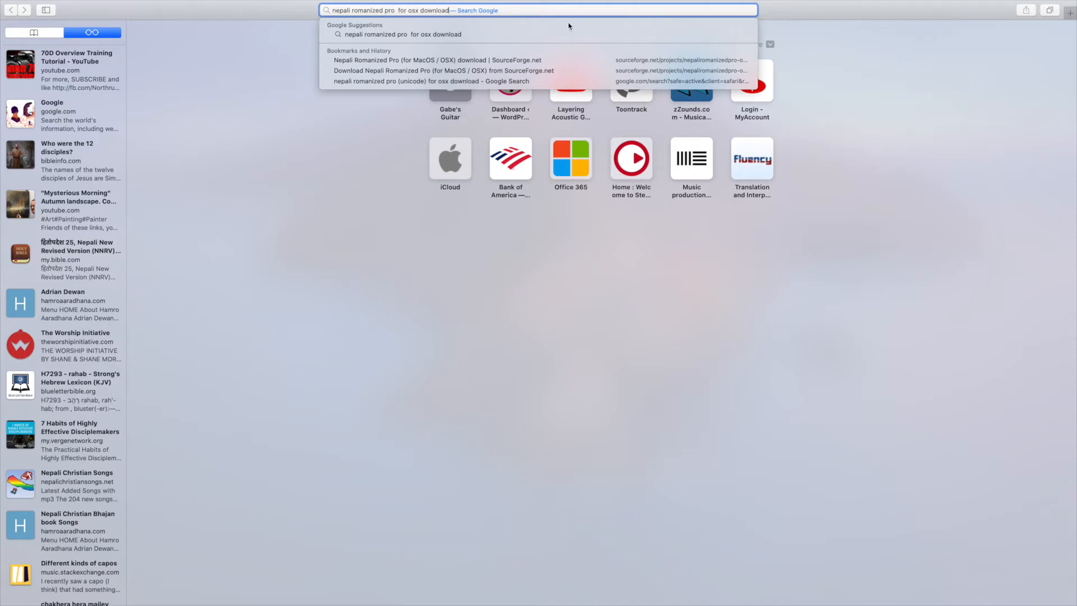
pyautogui.press('Return')
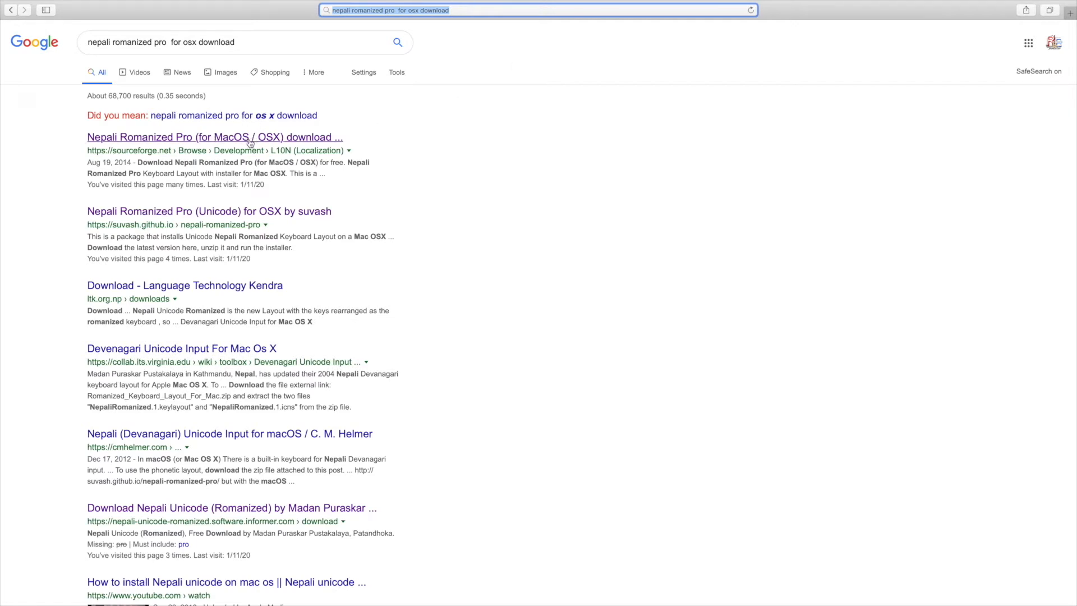
# - Open the SourceForge page for Nepali Romanized Pro (for MacOS / OSX), download the package and show the downloads list
pyautogui.click(250, 142)
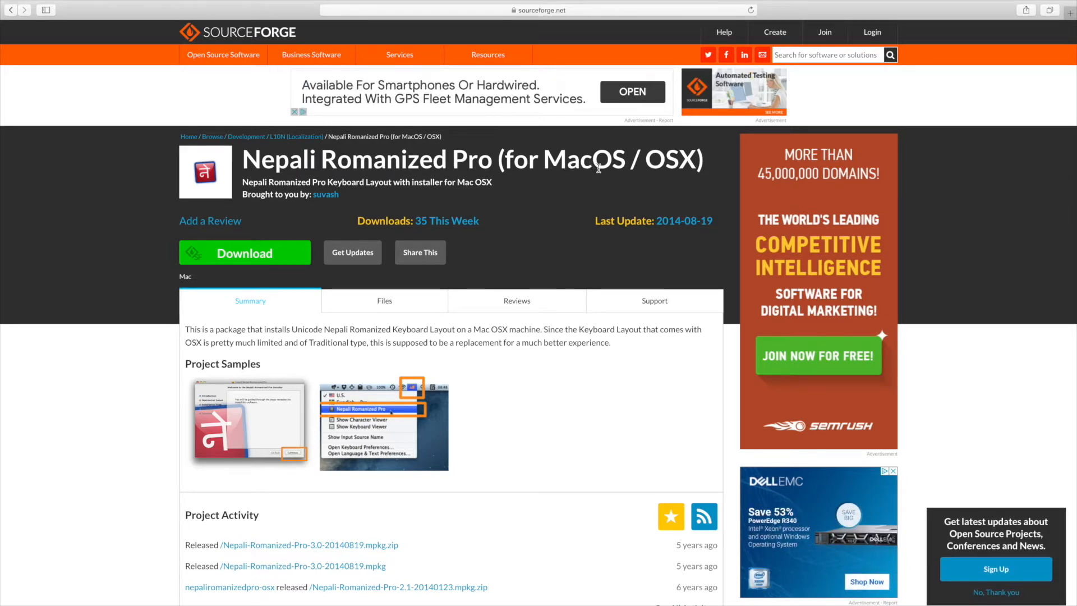
pyautogui.click(240, 257)
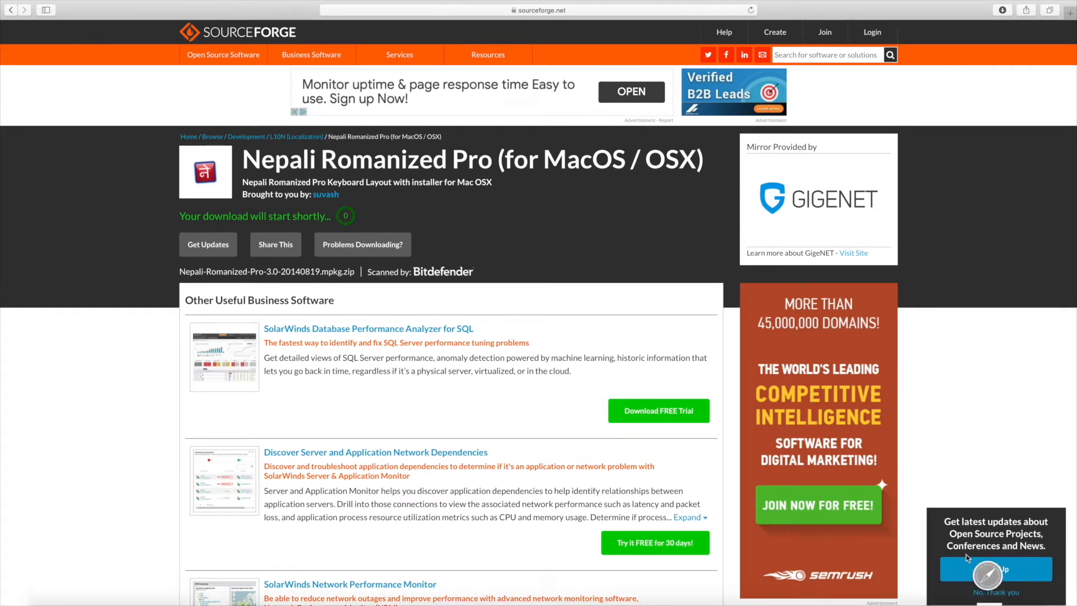
pyautogui.click(1001, 11)
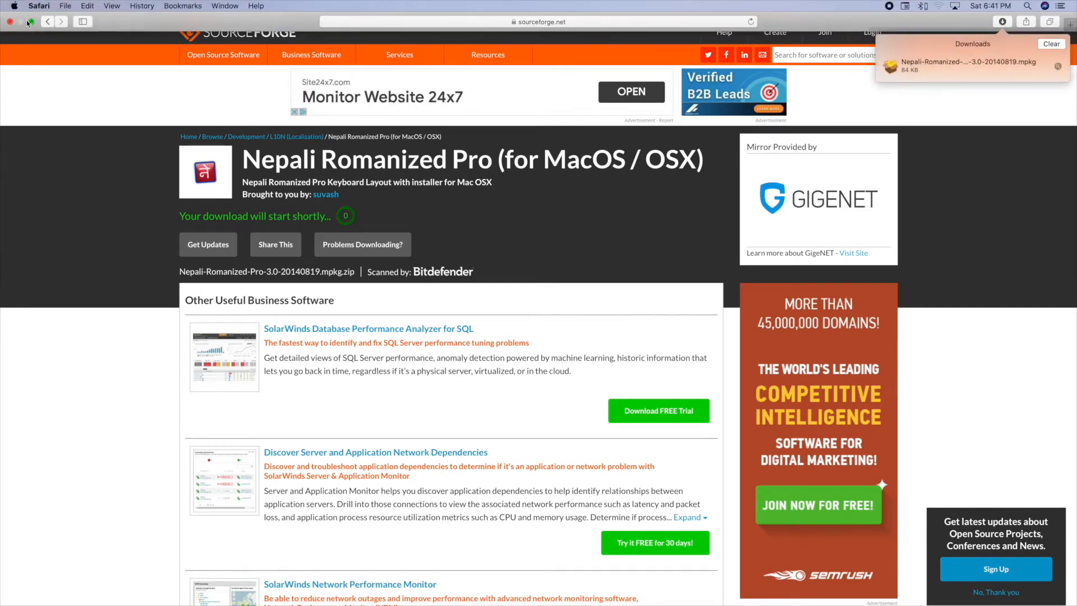
# - Exit full screen, close the SourceForge window and quit Safari
pyautogui.click(29, 20)
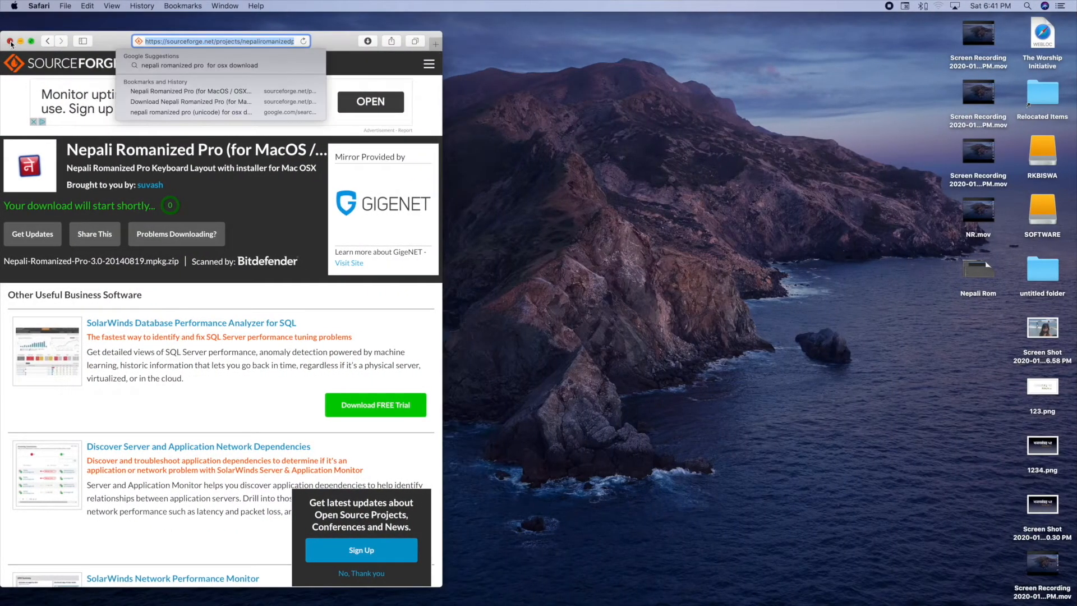
pyautogui.click(11, 42)
pyautogui.click(36, 8)
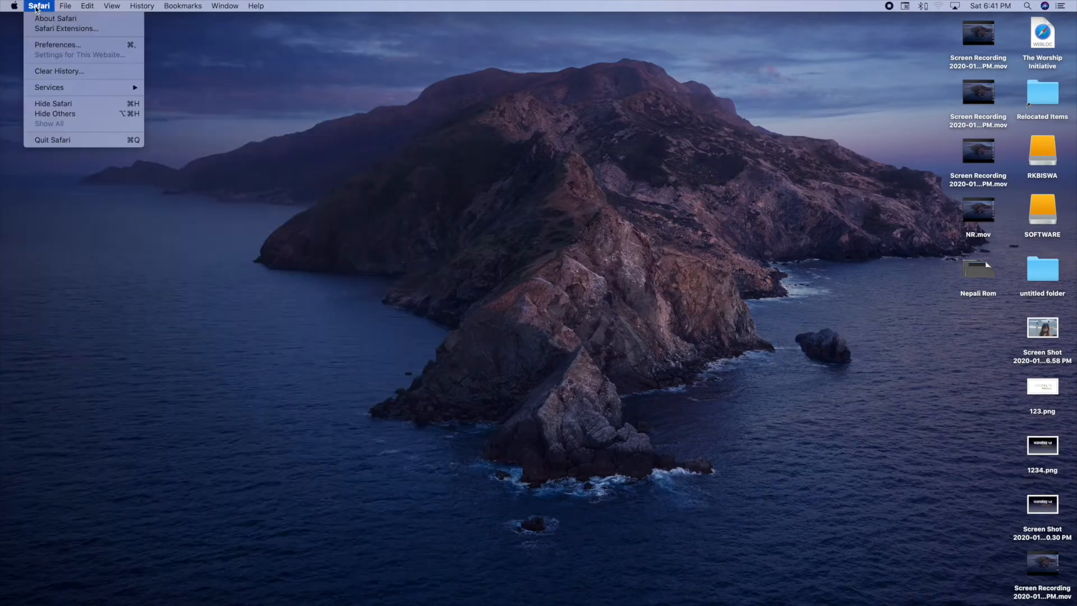
pyautogui.click(63, 141)
# - Try to open the Nepali-Romanized-Pro-3.0-20140819.mpkg package from the Downloads folder in Finder and dismiss the alert
pyautogui.moveTo(16, 602)
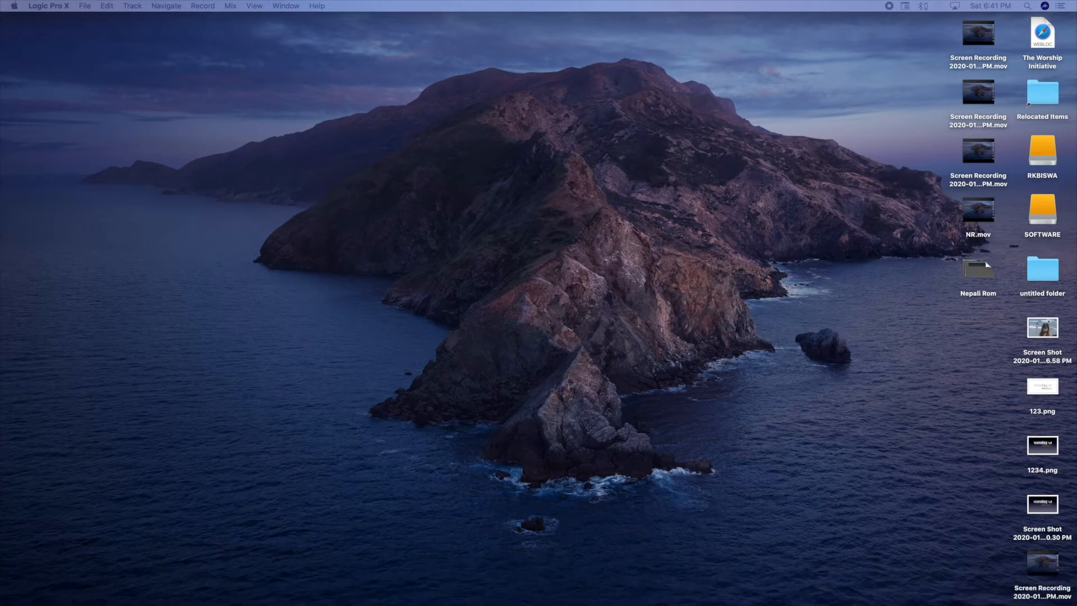
pyautogui.moveTo(407, 187); pyautogui.dragTo(273, 195)
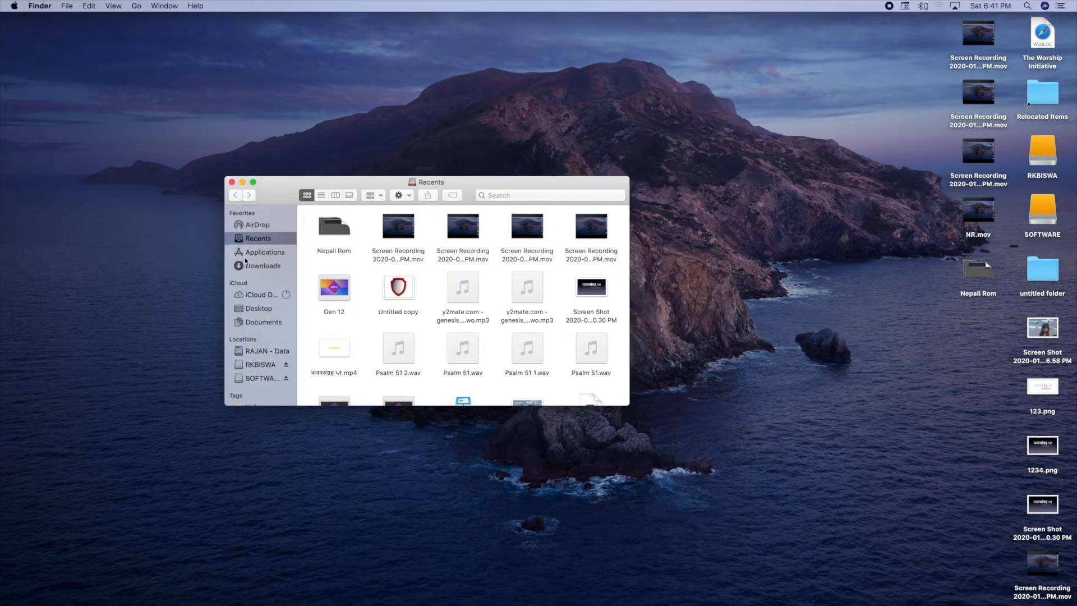
pyautogui.click(260, 267)
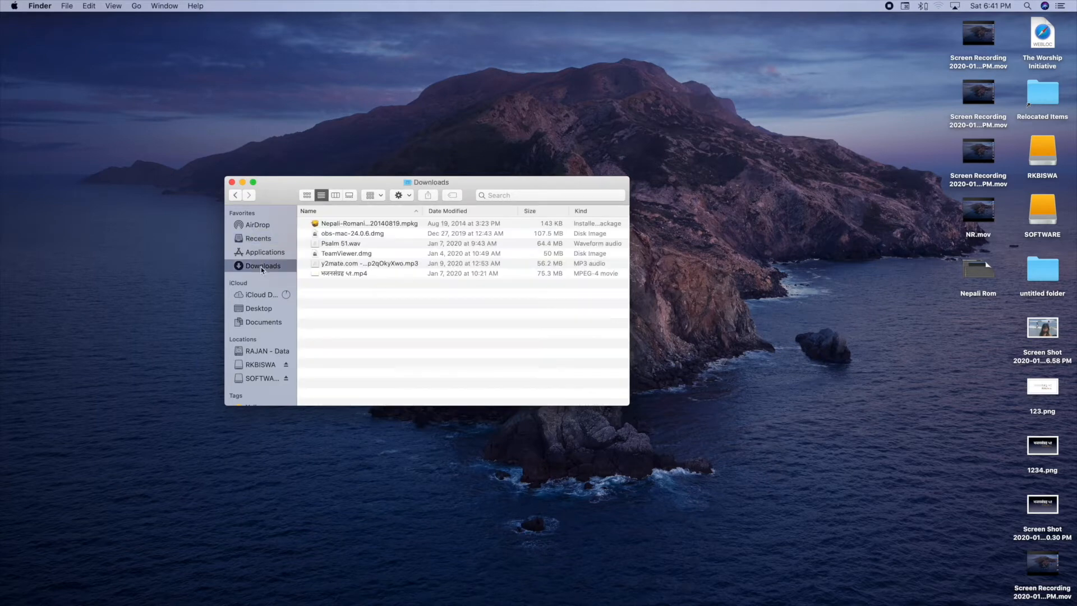
pyautogui.doubleClick(368, 225)
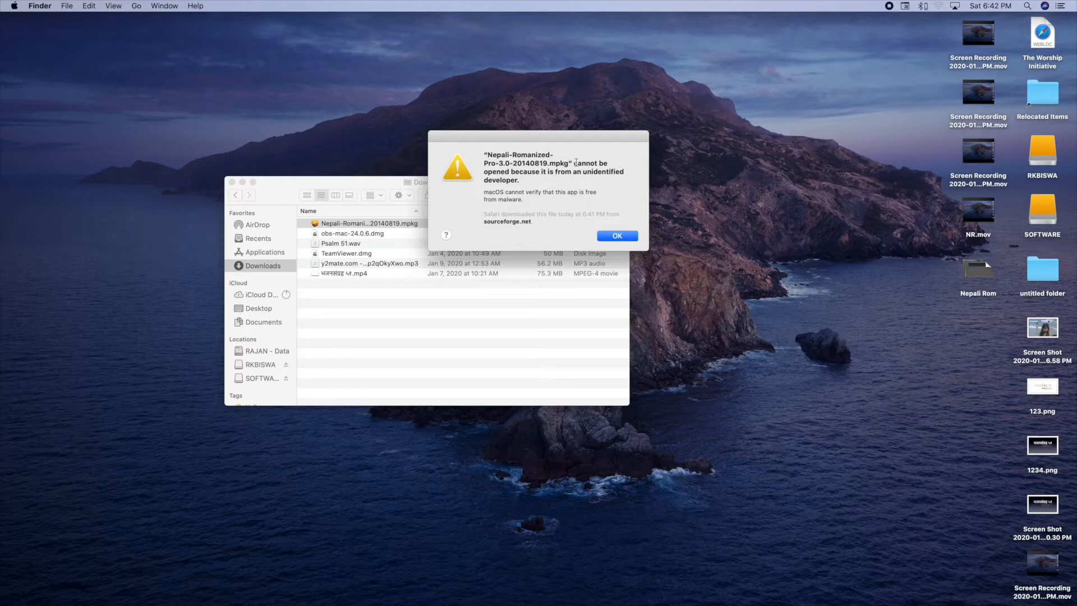
pyautogui.moveTo(575, 163); pyautogui.dragTo(625, 179)
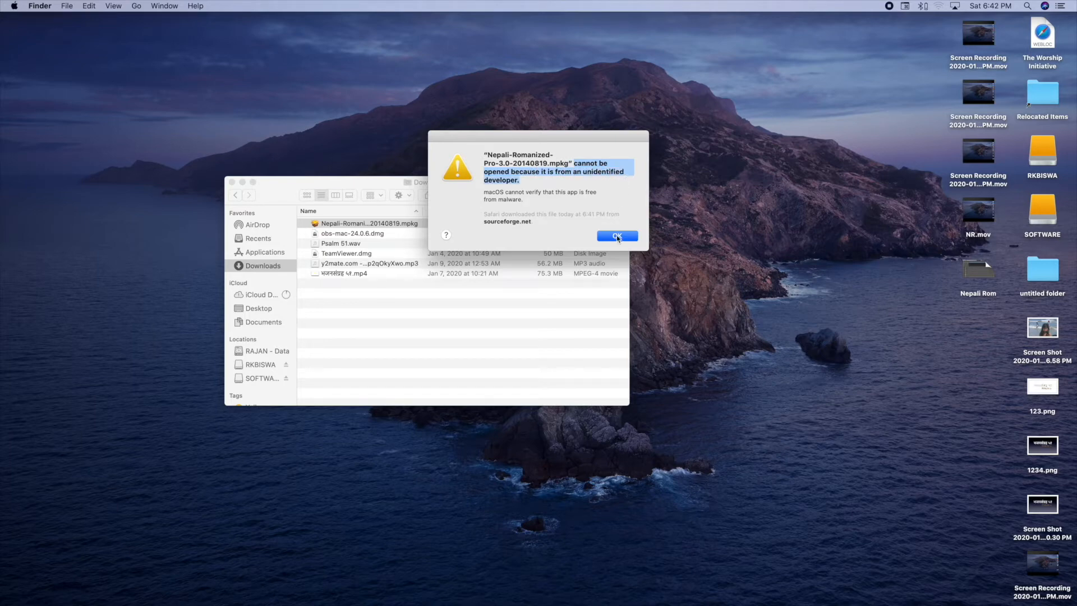
pyautogui.click(618, 236)
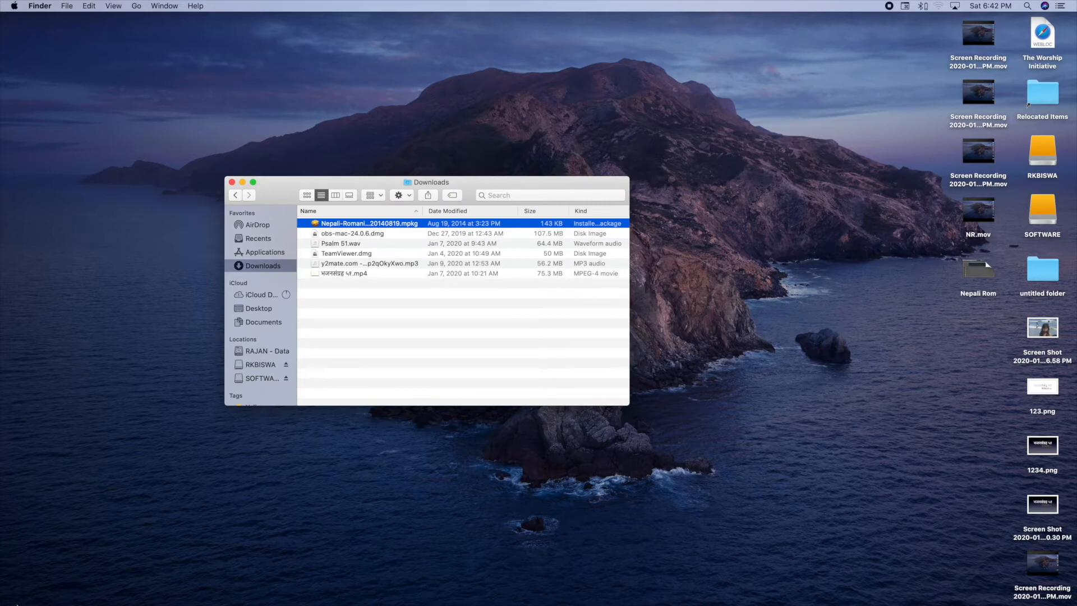
# - Switch to System Preferences, close the Downloads window and open the Security & Privacy settings
pyautogui.moveTo(49, 603)
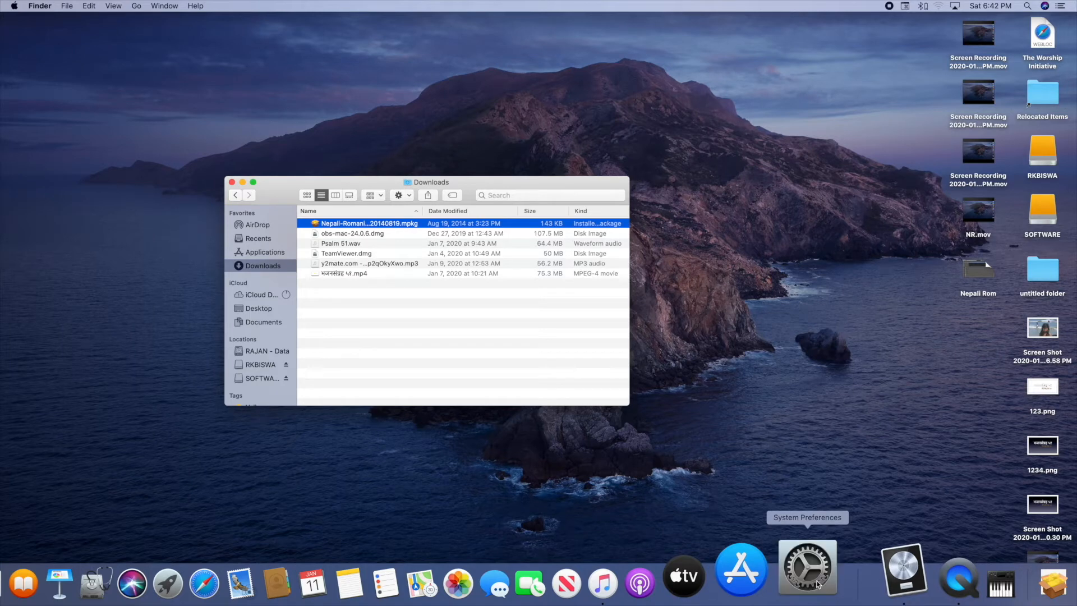
pyautogui.click(808, 569)
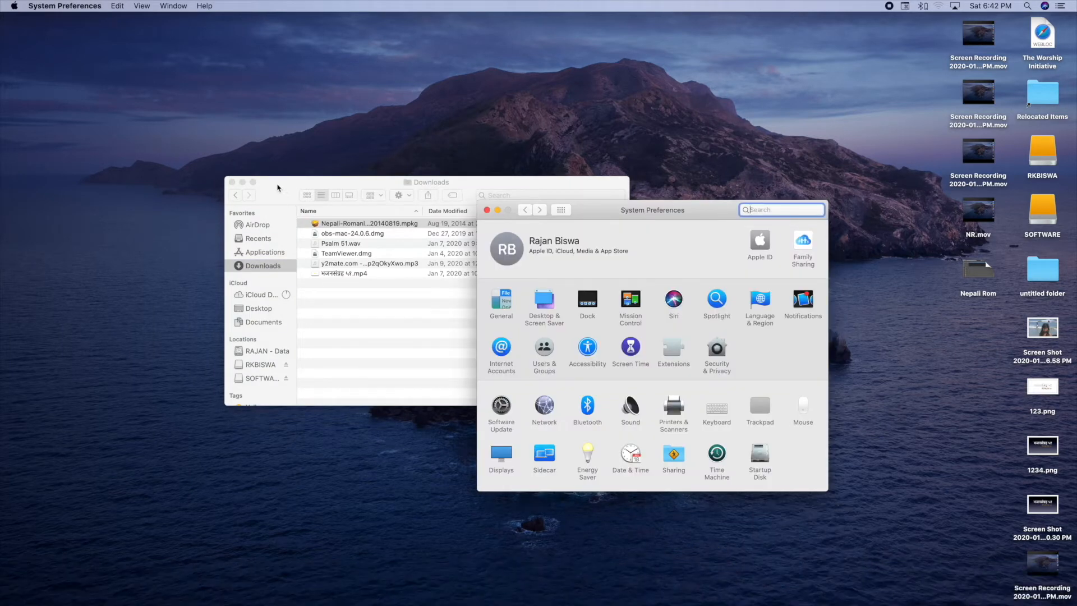
pyautogui.moveTo(277, 187); pyautogui.dragTo(193, 151)
pyautogui.click(147, 146)
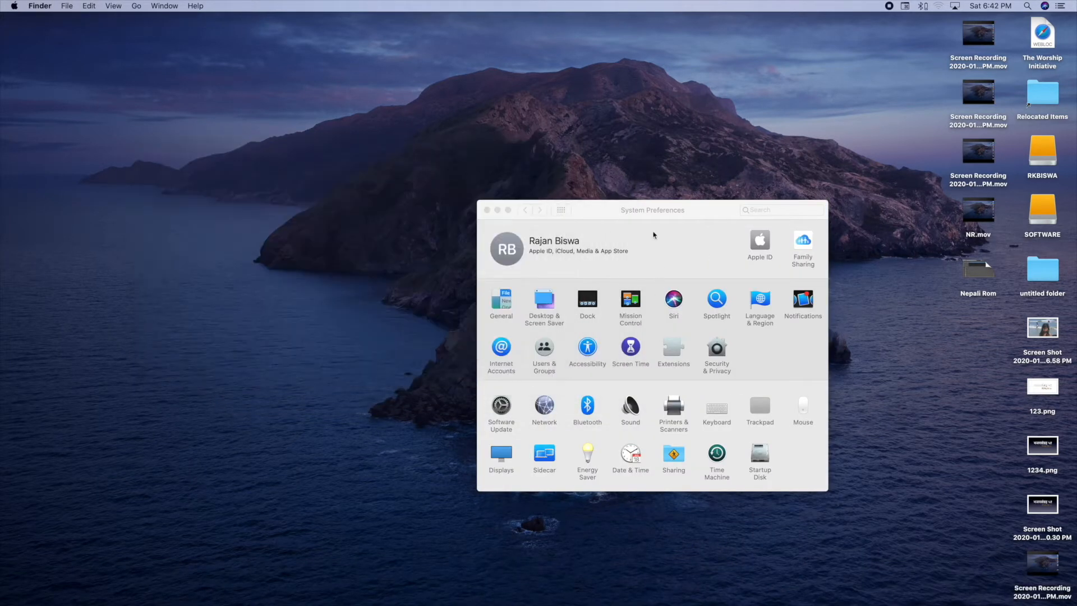
pyautogui.moveTo(661, 211); pyautogui.dragTo(486, 144)
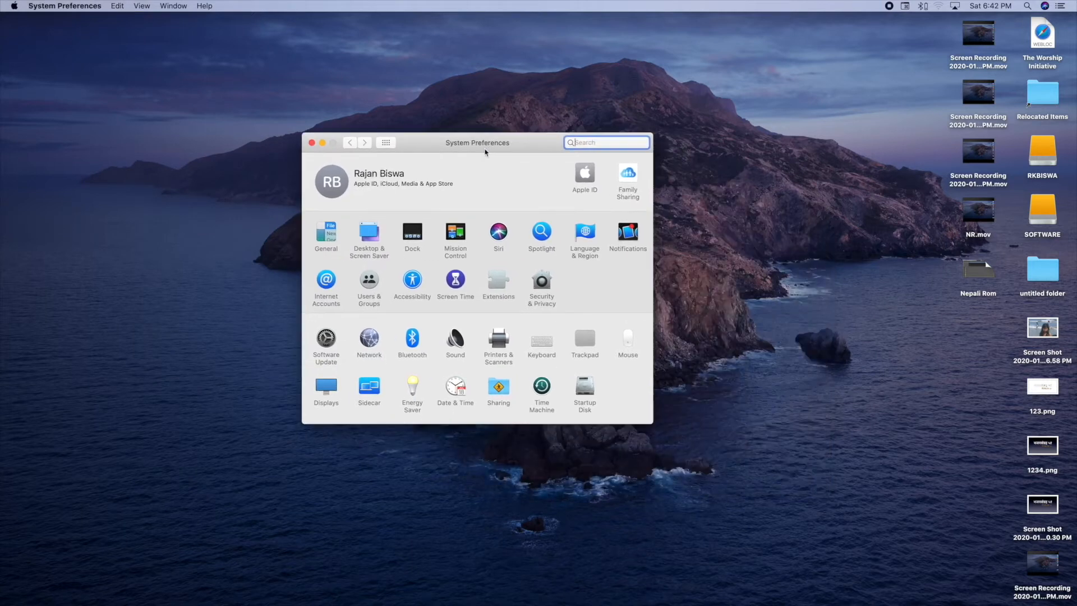
pyautogui.click(543, 287)
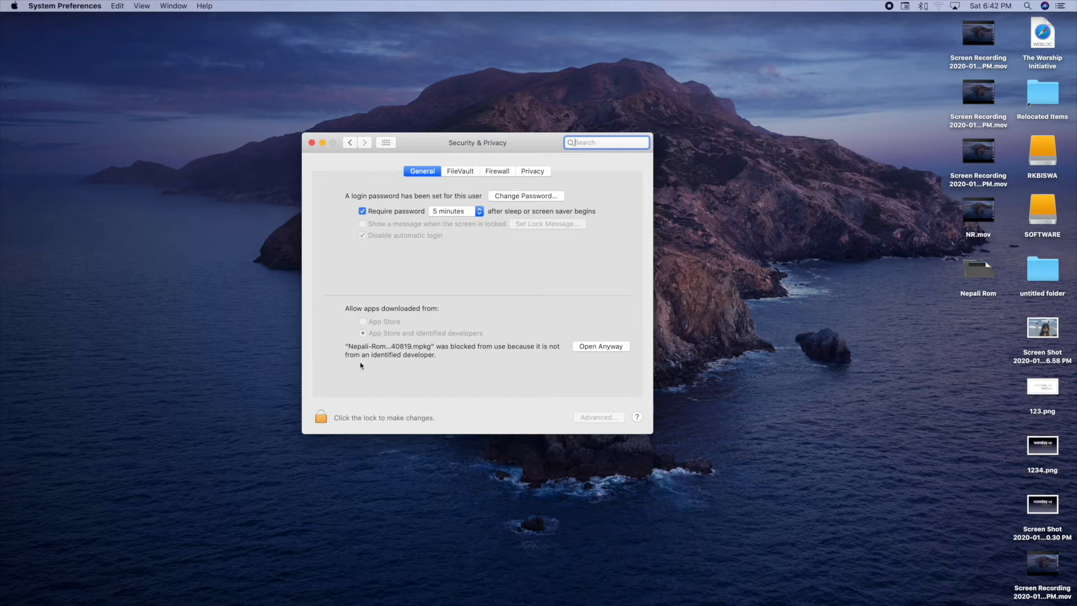
# - Allow the blocked Nepali Romanized Pro package to open anyway and close the Security & Privacy window
pyautogui.click(596, 348)
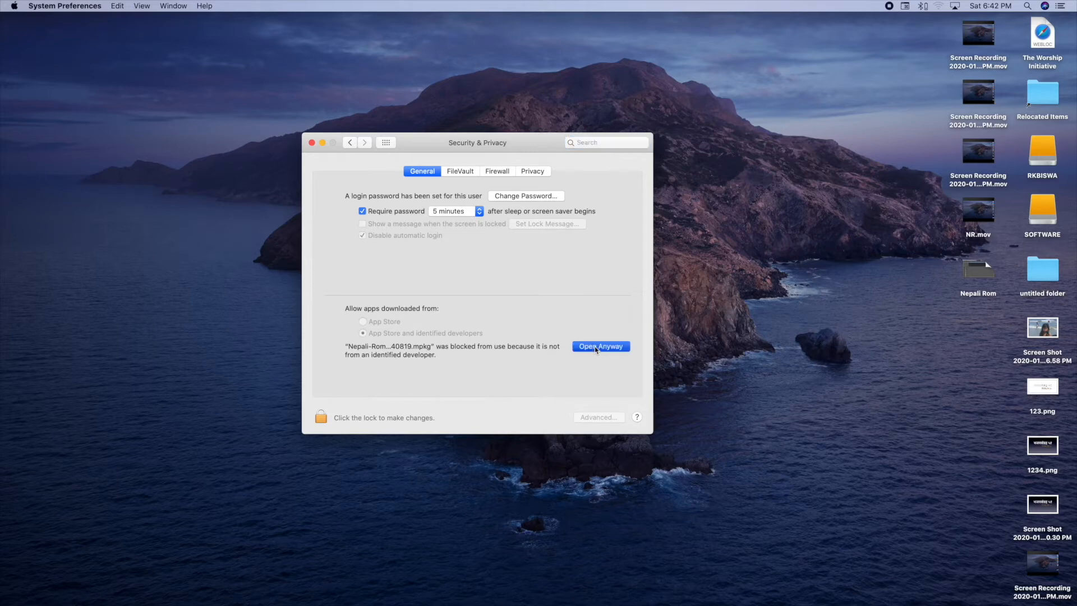
pyautogui.click(567, 248)
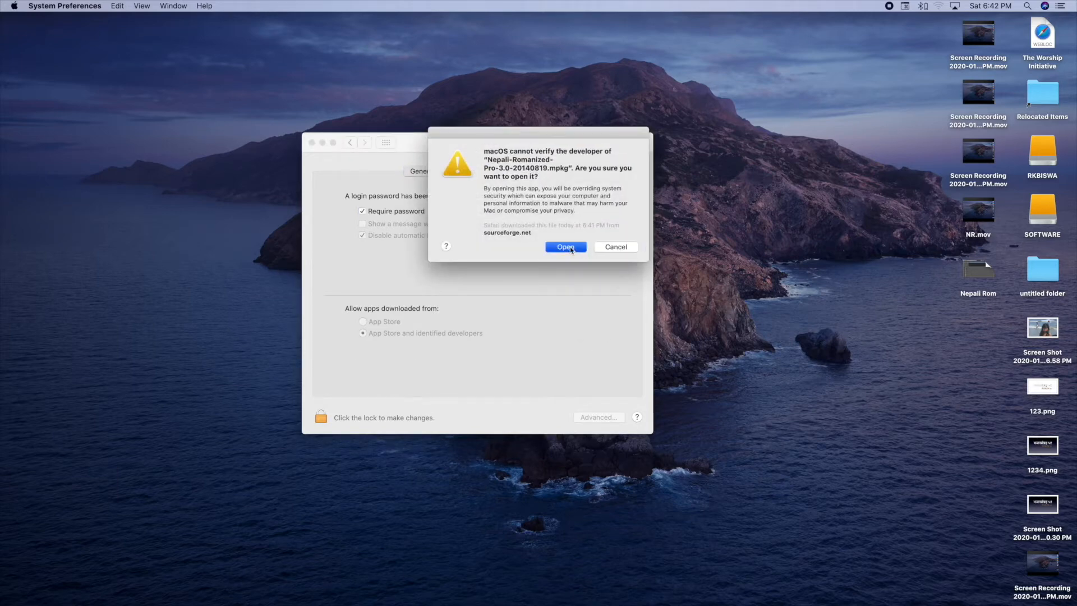
pyautogui.click(312, 142)
pyautogui.click(436, 149)
pyautogui.moveTo(436, 150); pyautogui.dragTo(368, 108)
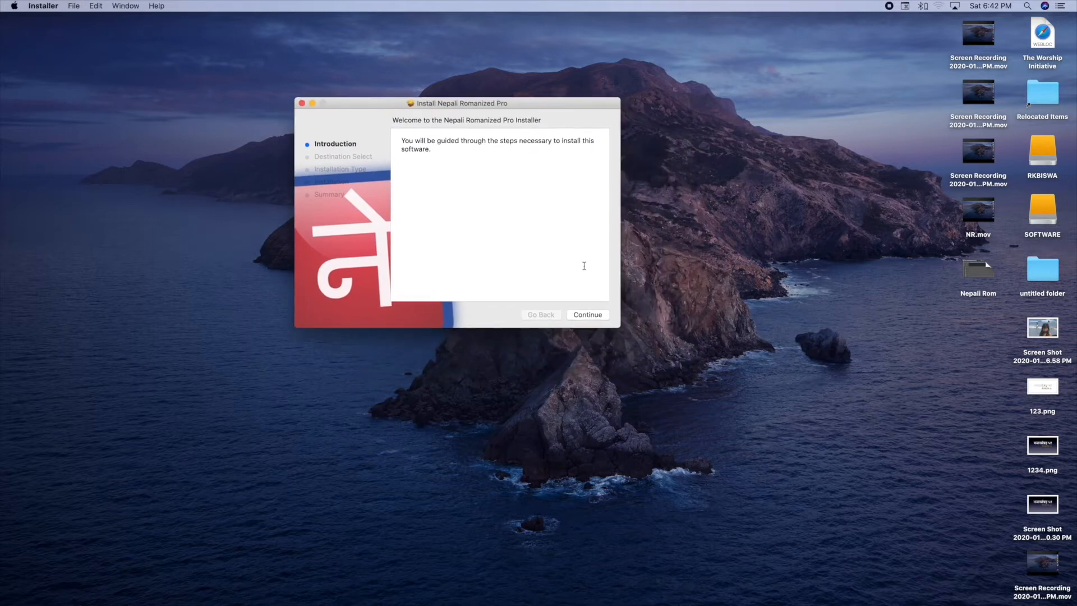
# - Run the standard Nepali Romanized Pro installation, authorize it with the account password and agree to the logout
pyautogui.click(588, 315)
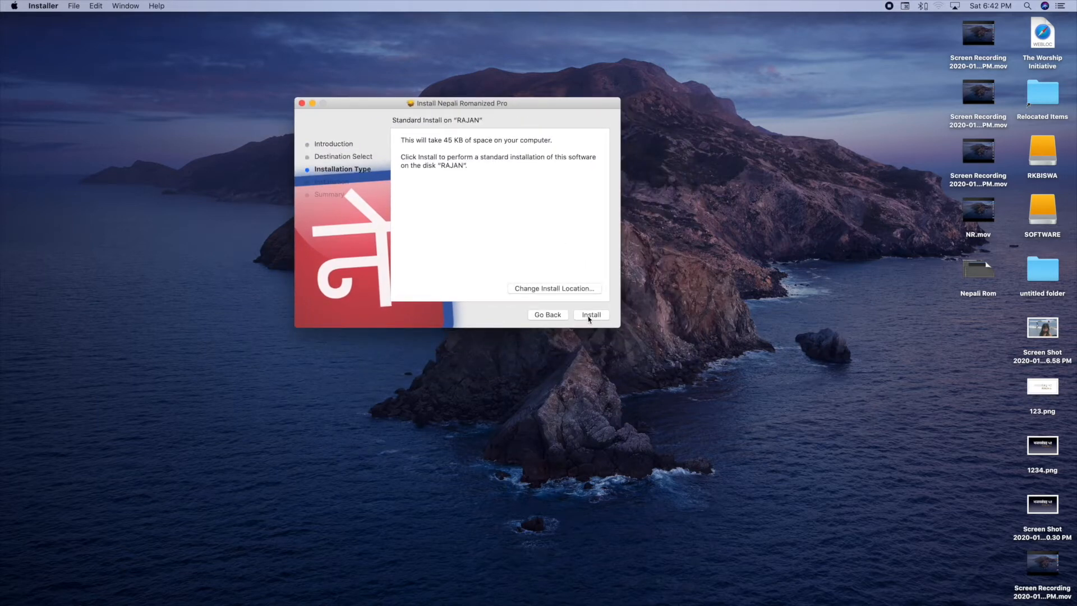
pyautogui.click(590, 315)
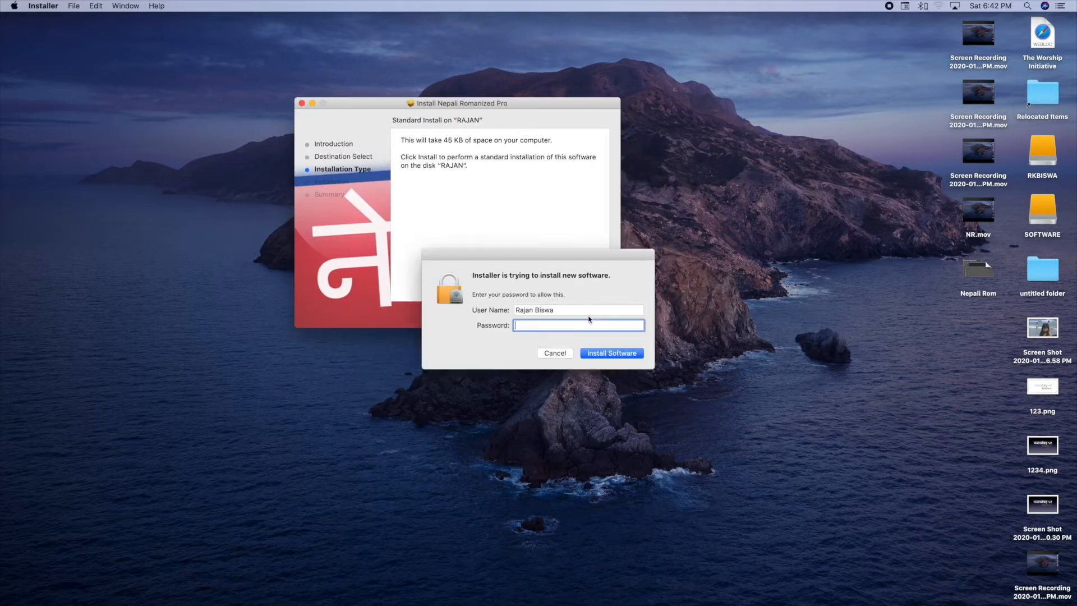
pyautogui.write('********')
pyautogui.press('Return')
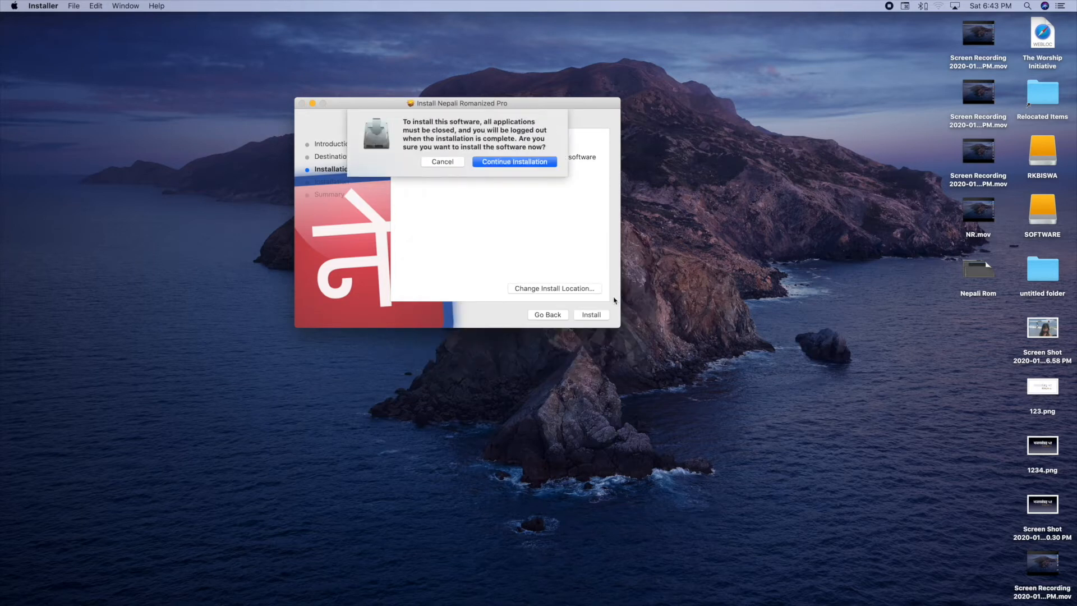
pyautogui.click(509, 162)
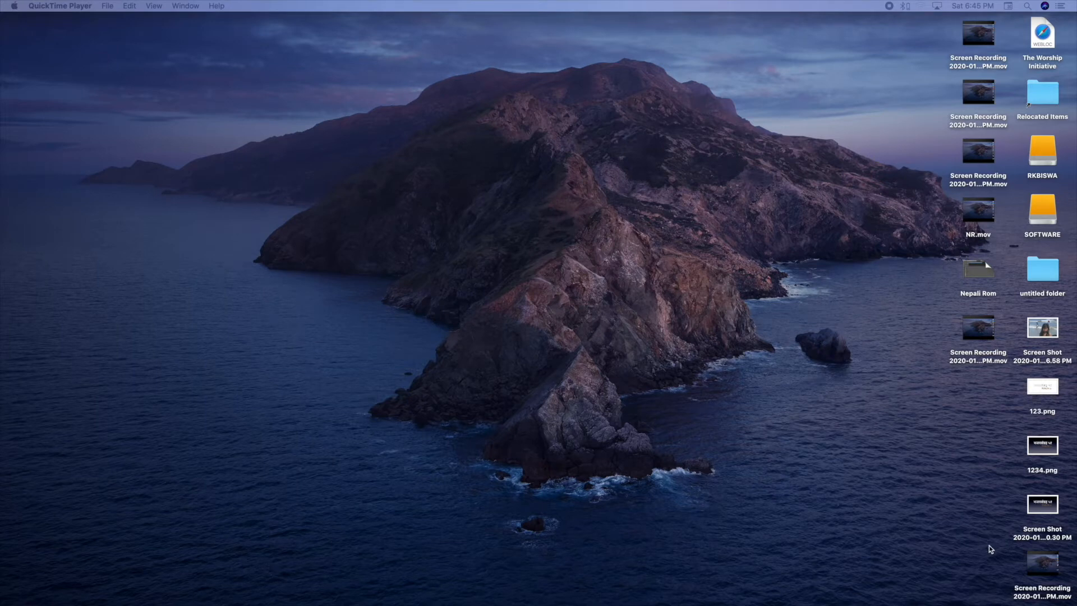
# - Open System Preferences and show the keyboard's input sources
pyautogui.moveTo(0, 605)
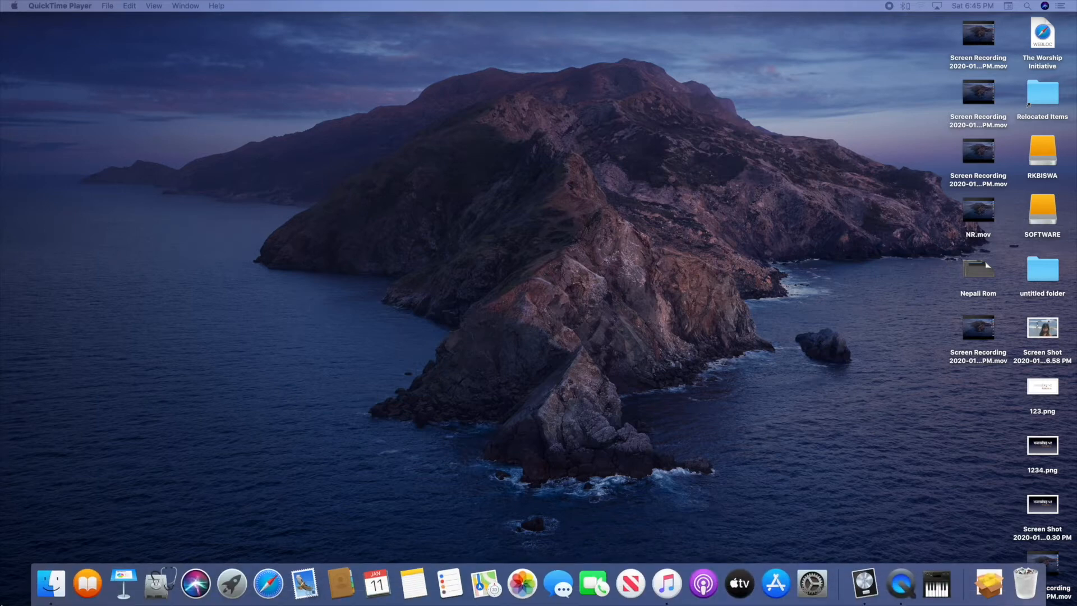
pyautogui.click(808, 578)
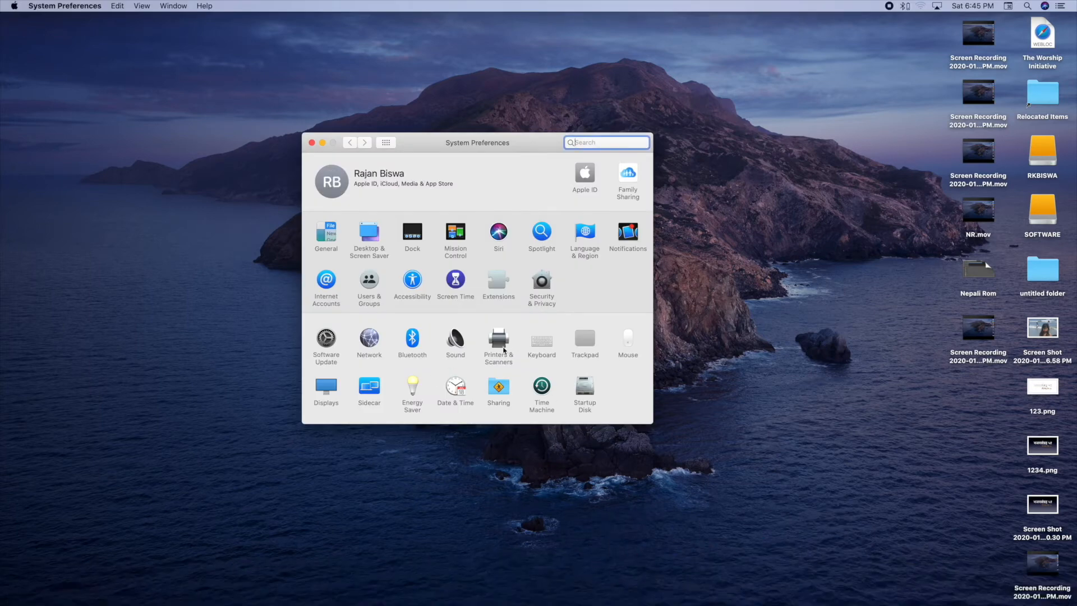
pyautogui.click(543, 349)
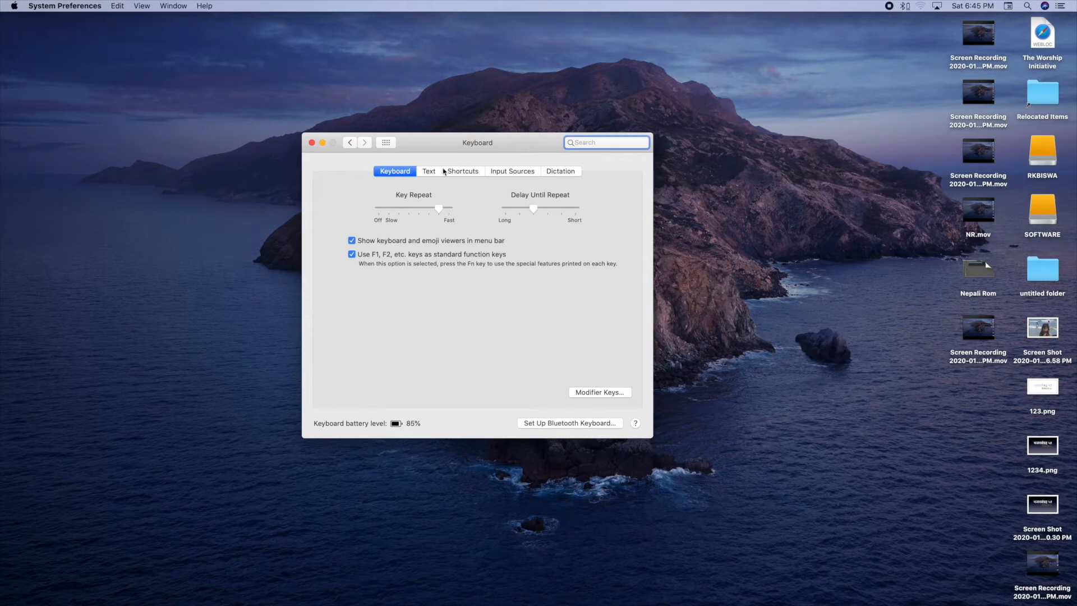
pyautogui.click(511, 171)
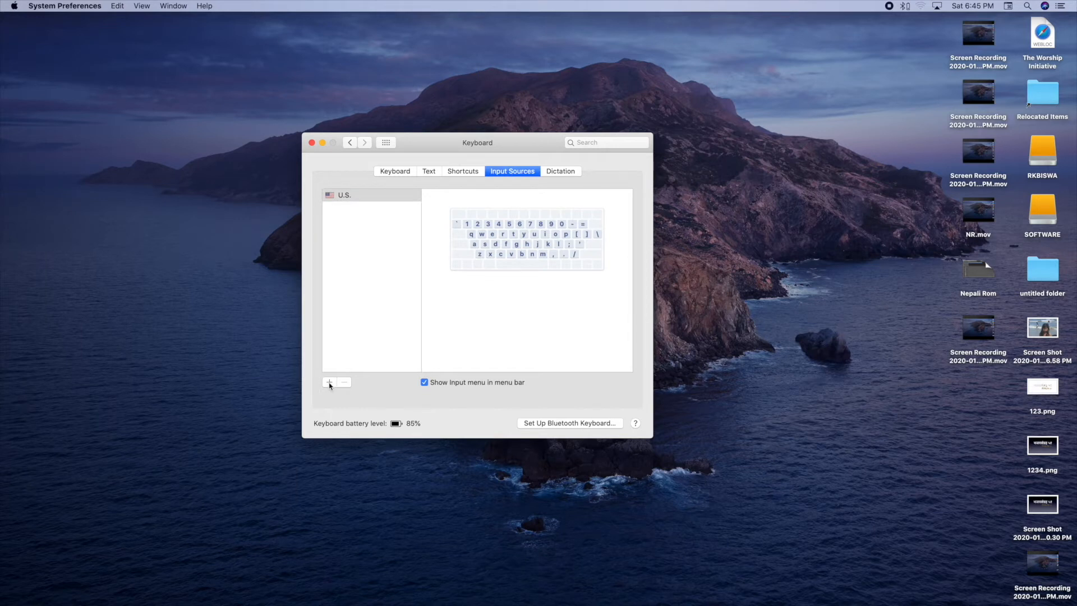
# - Find the Nepali Romanized Pro layout with the search "Nepali R", add it as an input source and close the Keyboard settings
pyautogui.click(330, 383)
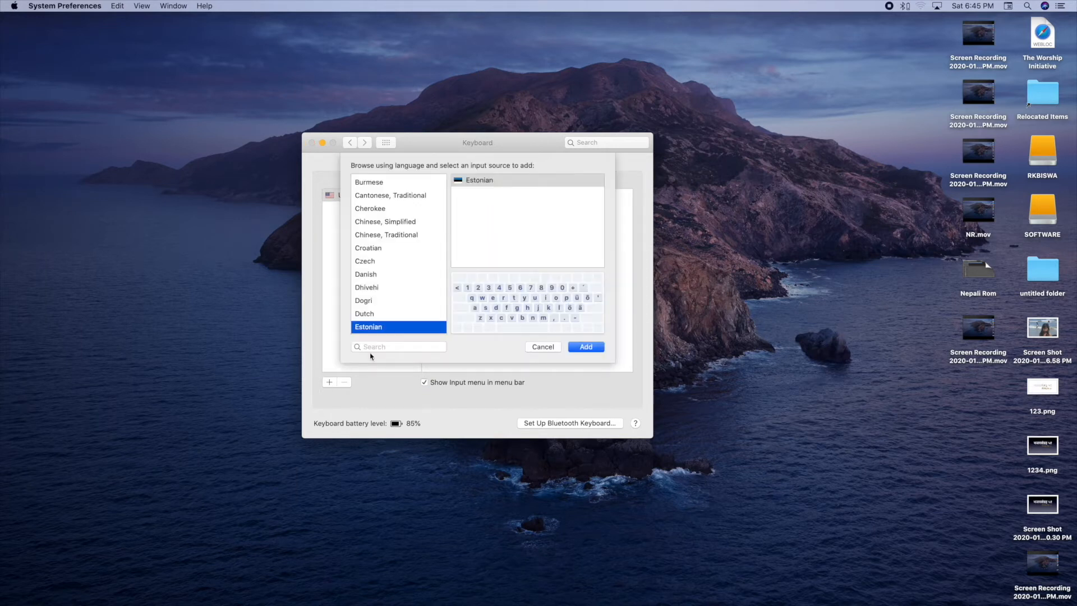
pyautogui.click(369, 348)
pyautogui.write('Nepali')
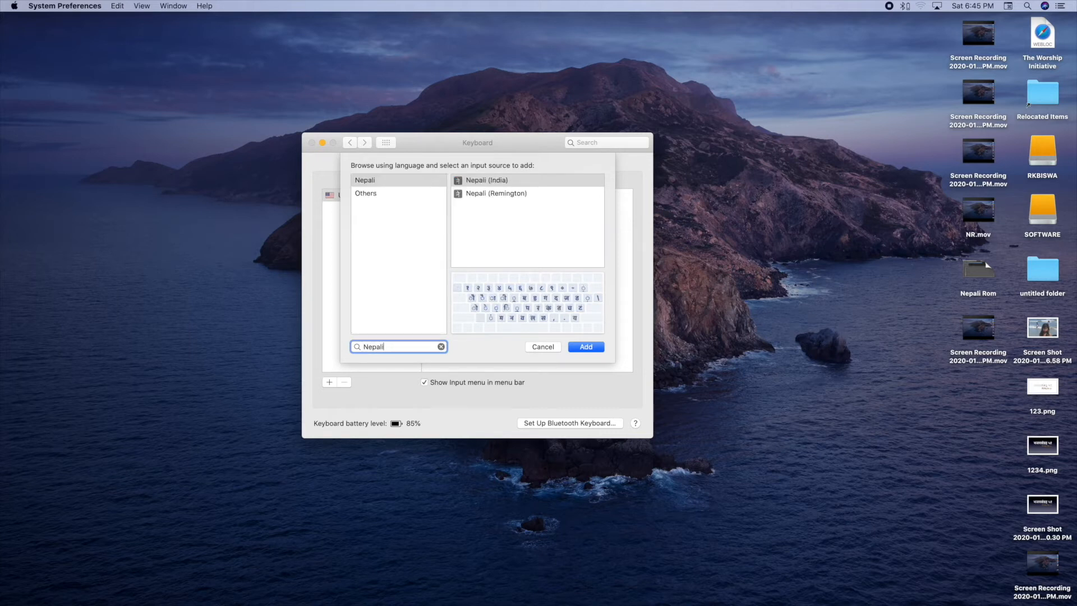
pyautogui.write(' R')
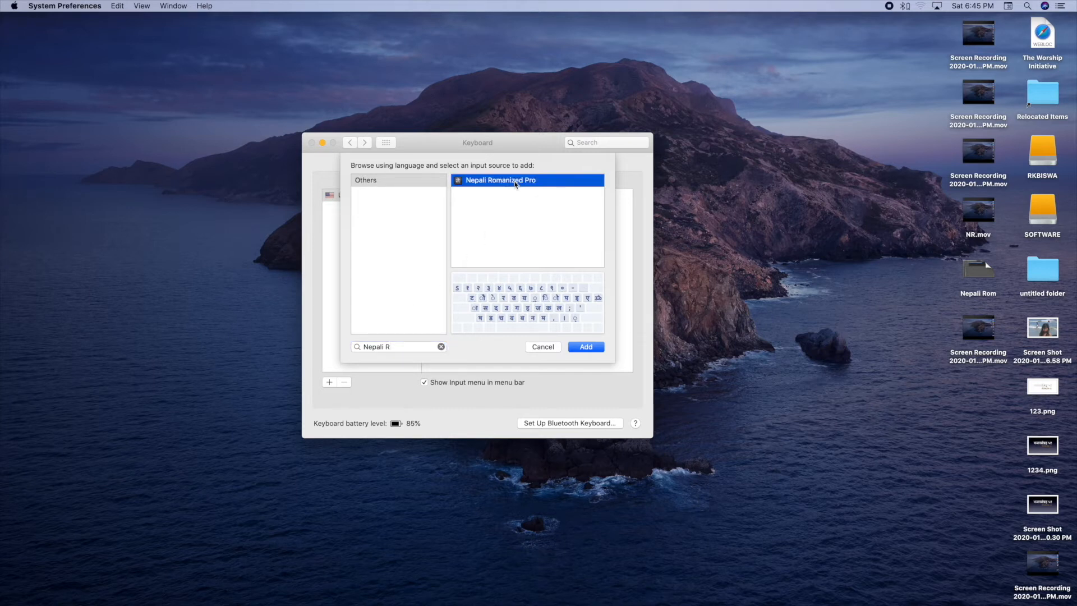
pyautogui.click(590, 347)
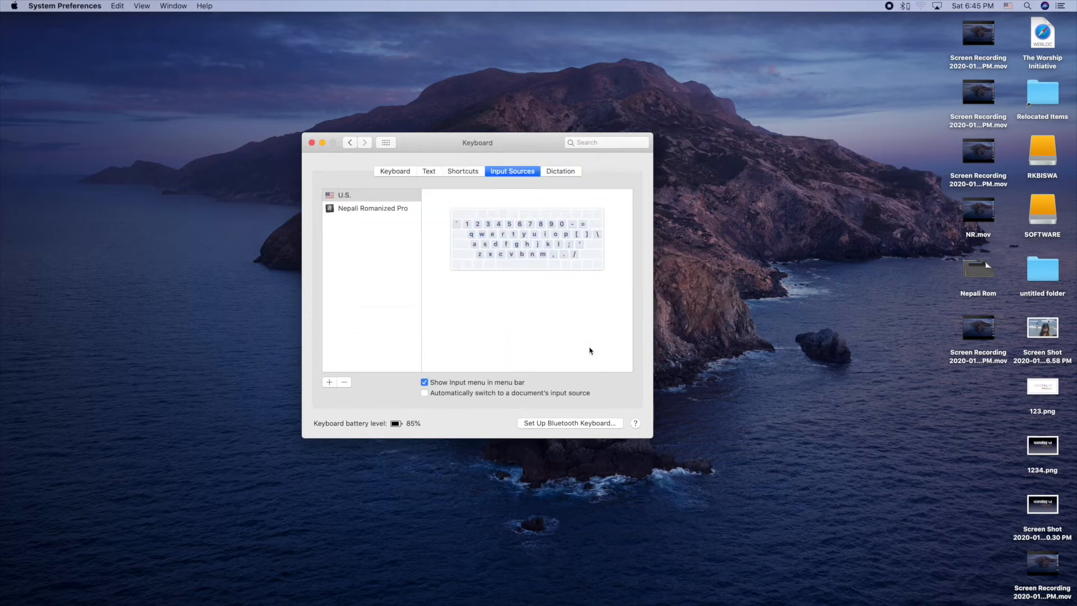
pyautogui.click(312, 143)
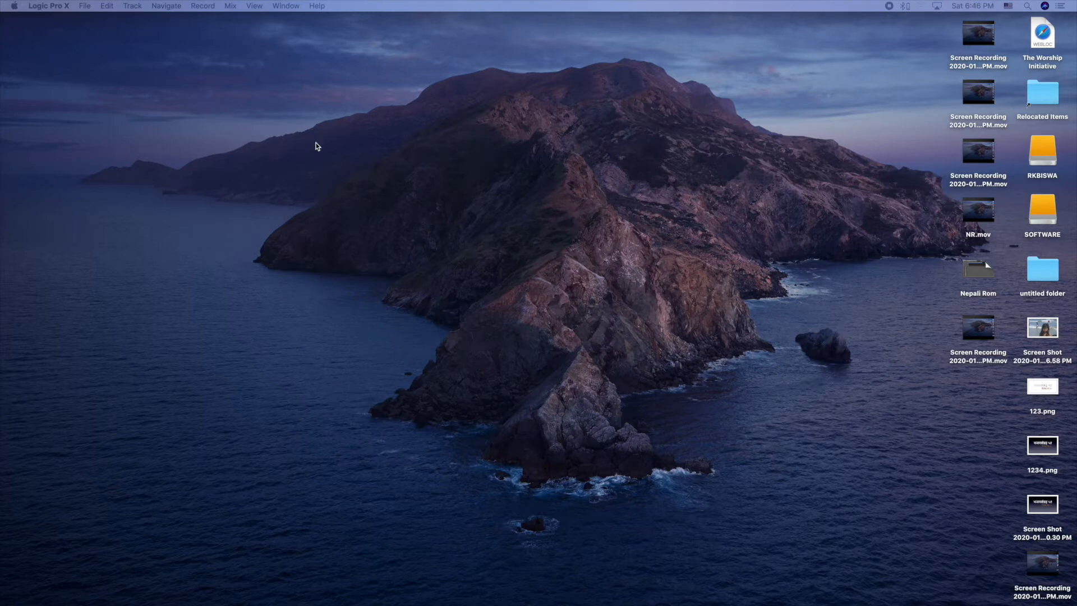
# - Switch to Keynote and create a new wide presentation with the White theme
pyautogui.moveTo(11, 603)
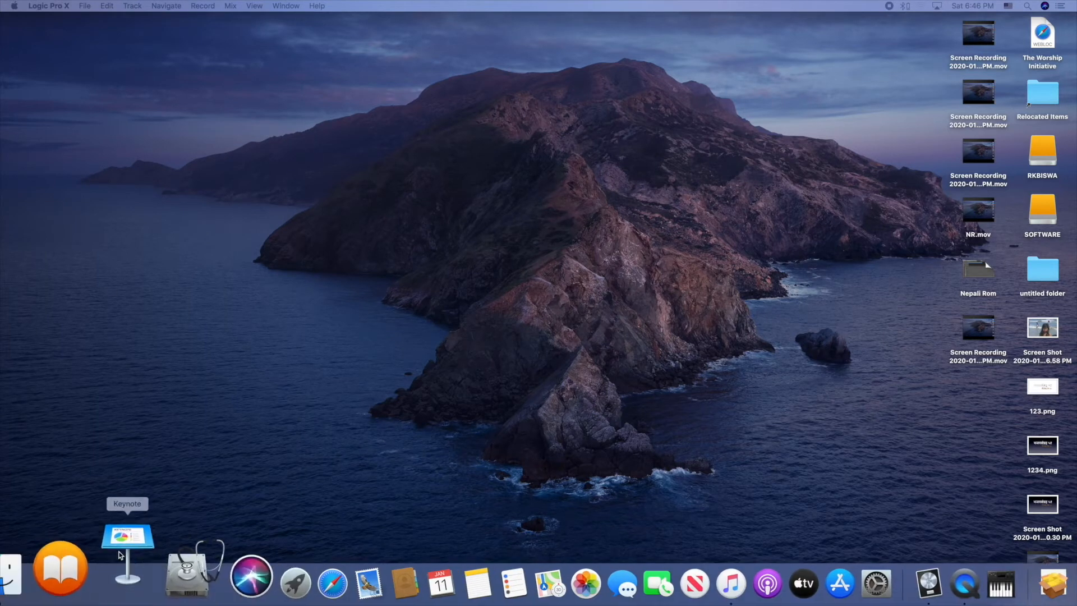
pyautogui.click(120, 555)
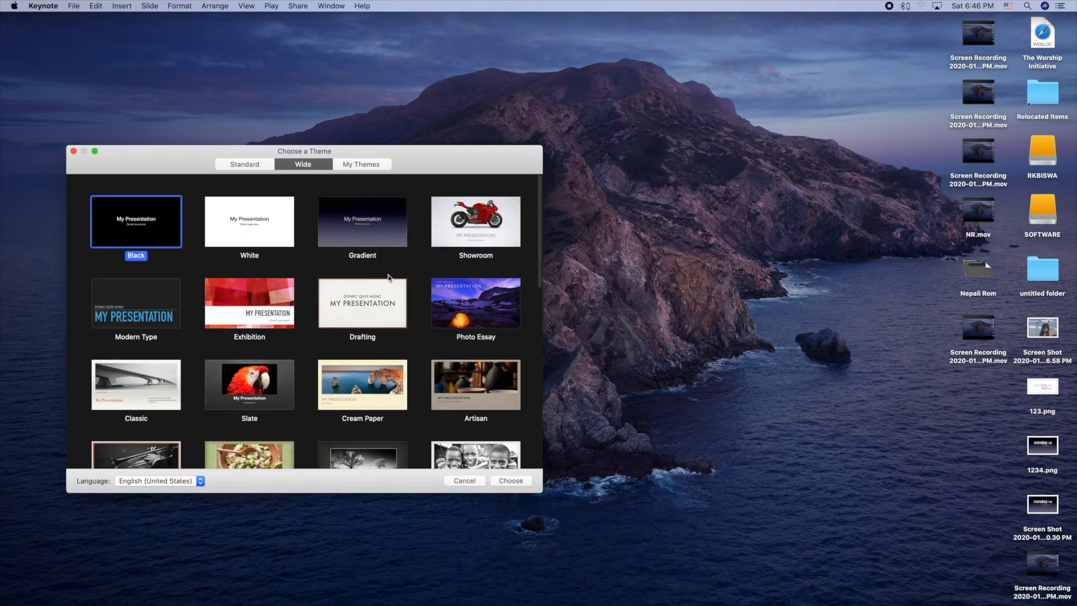
pyautogui.click(263, 229)
pyautogui.doubleClick(263, 230)
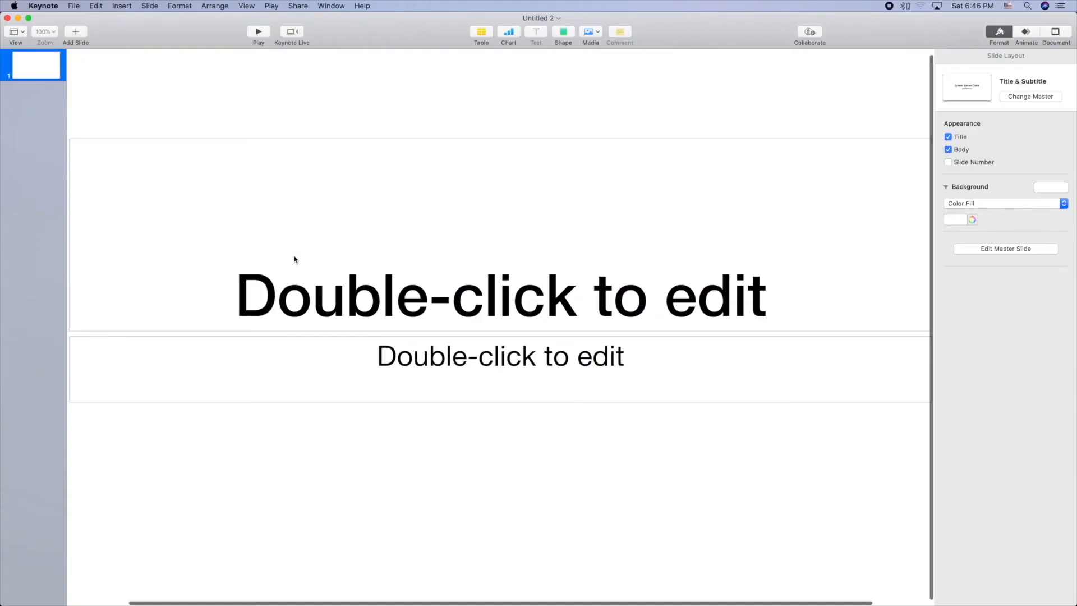
# - Switch the input source to Nepali Romanized Pro and enter "नेपालीले माया गर्छ" as the slide title
pyautogui.click(1009, 7)
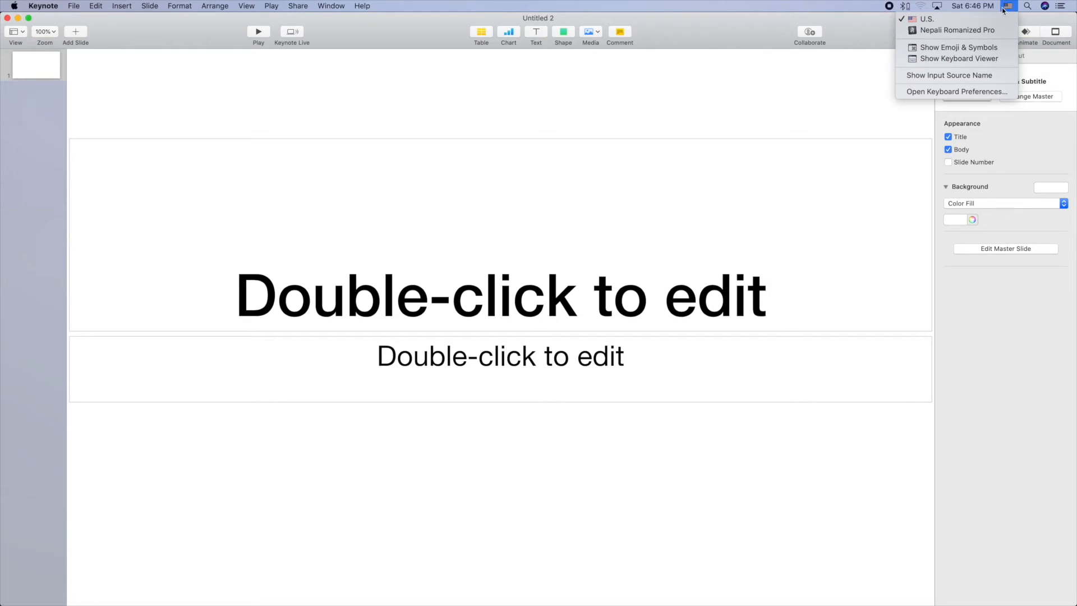
pyautogui.click(964, 36)
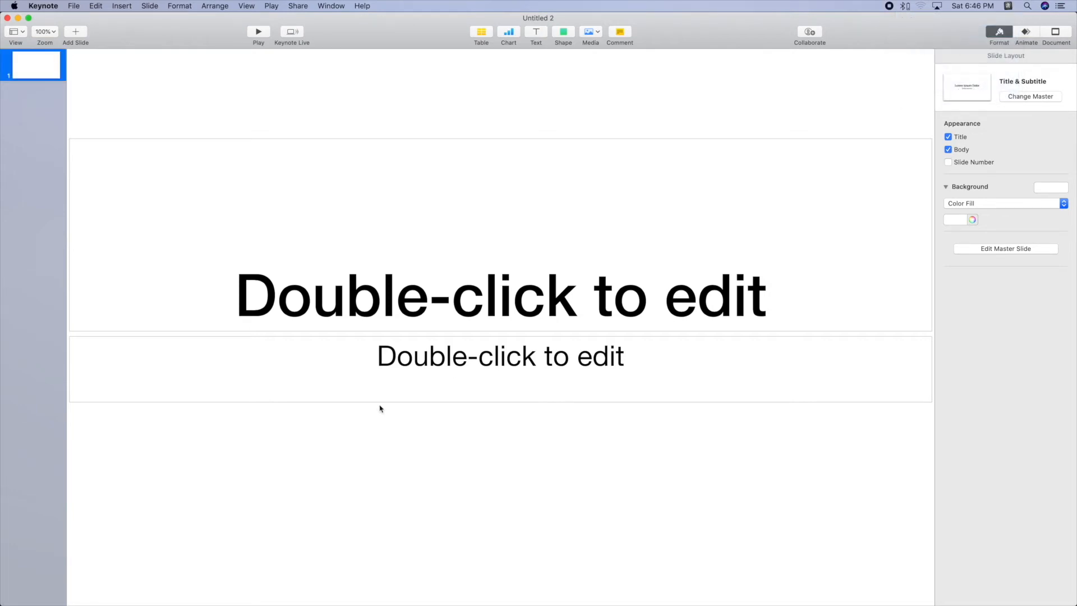
pyautogui.doubleClick(361, 304)
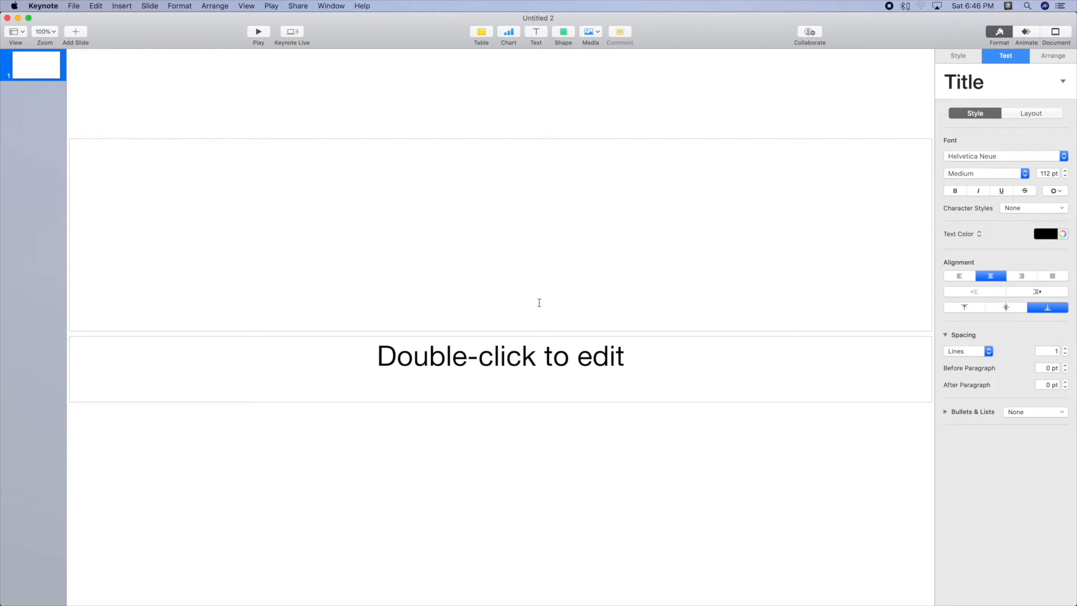
pyautogui.write('ने')
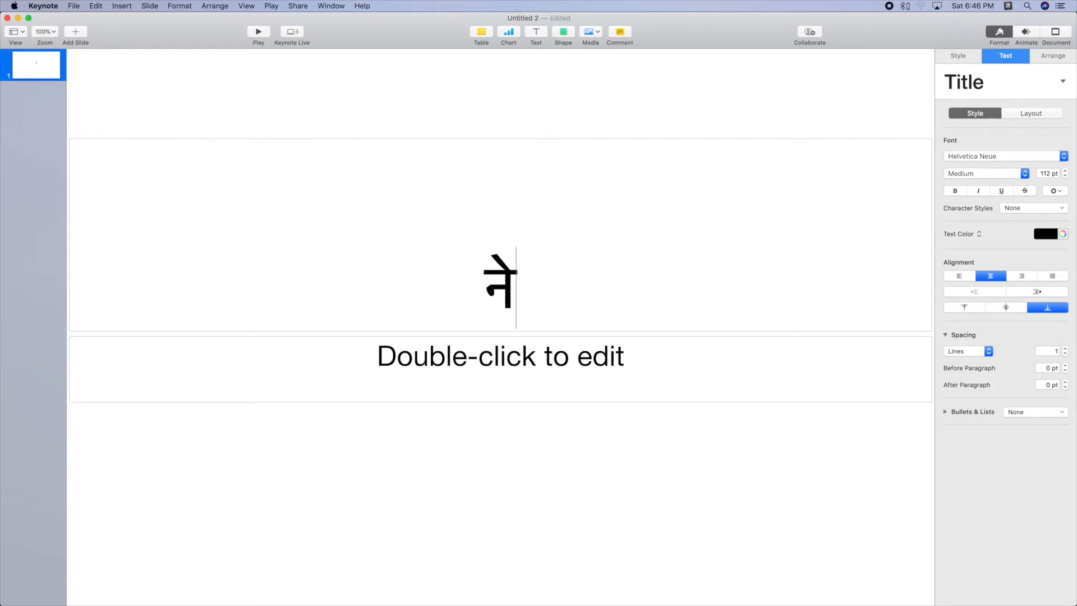
pyautogui.write('पाल')
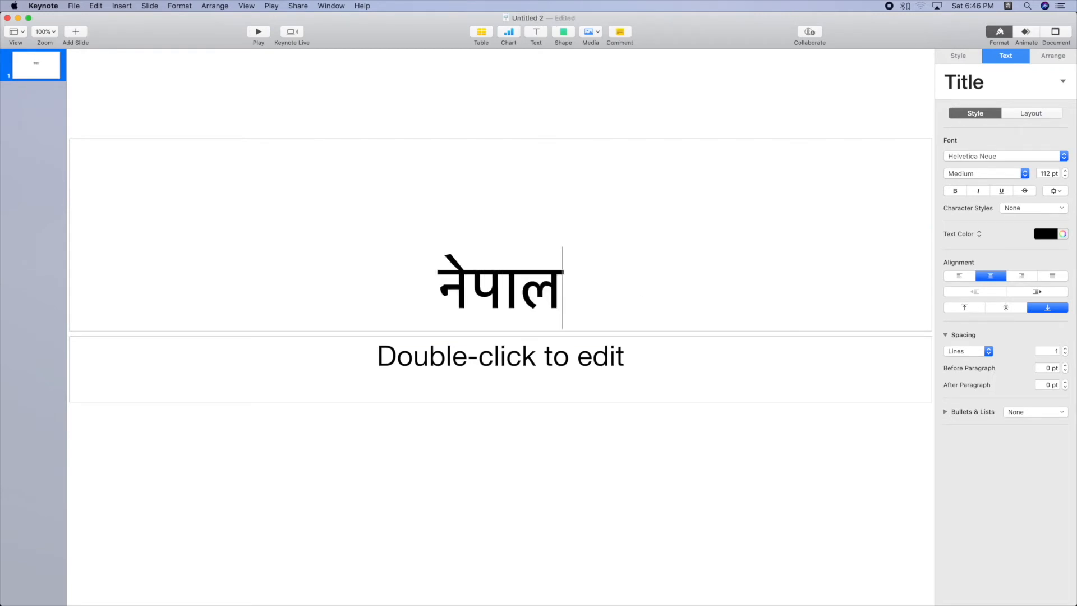
pyautogui.write('ी')
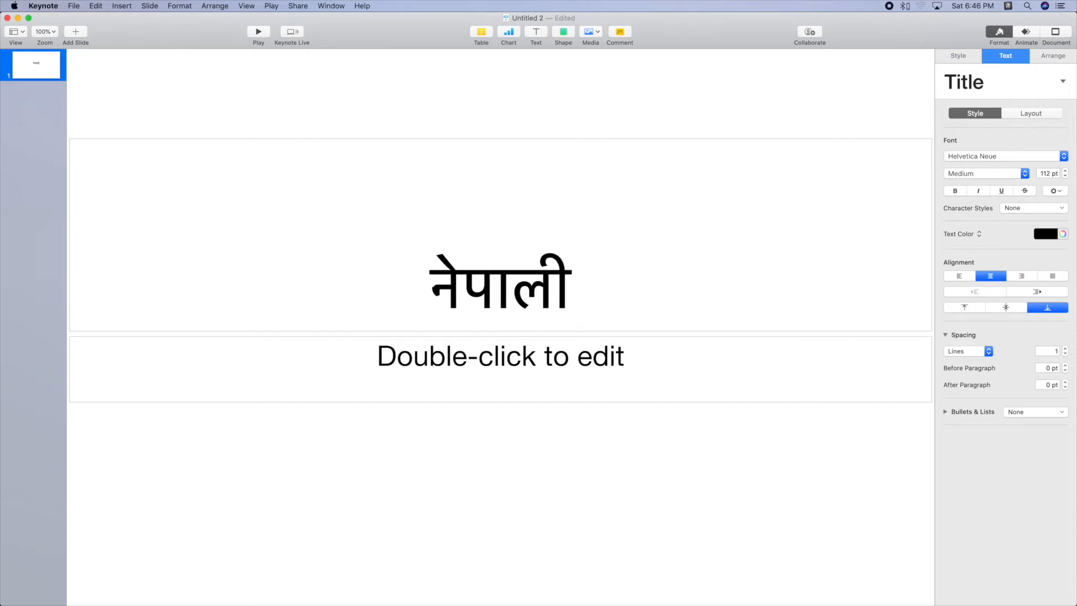
pyautogui.write('ले')
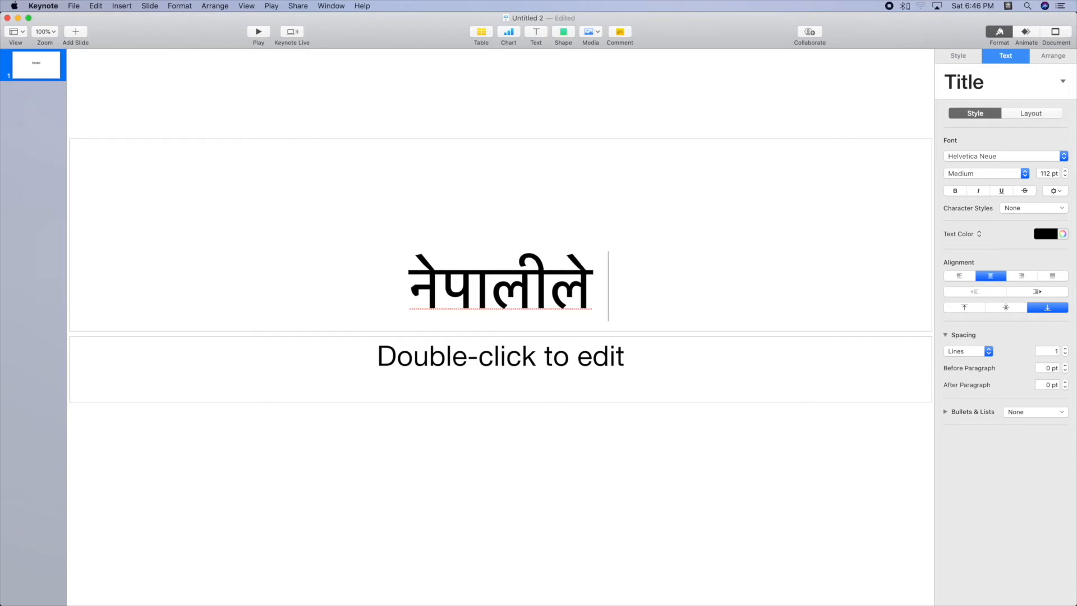
pyautogui.write(' माया')
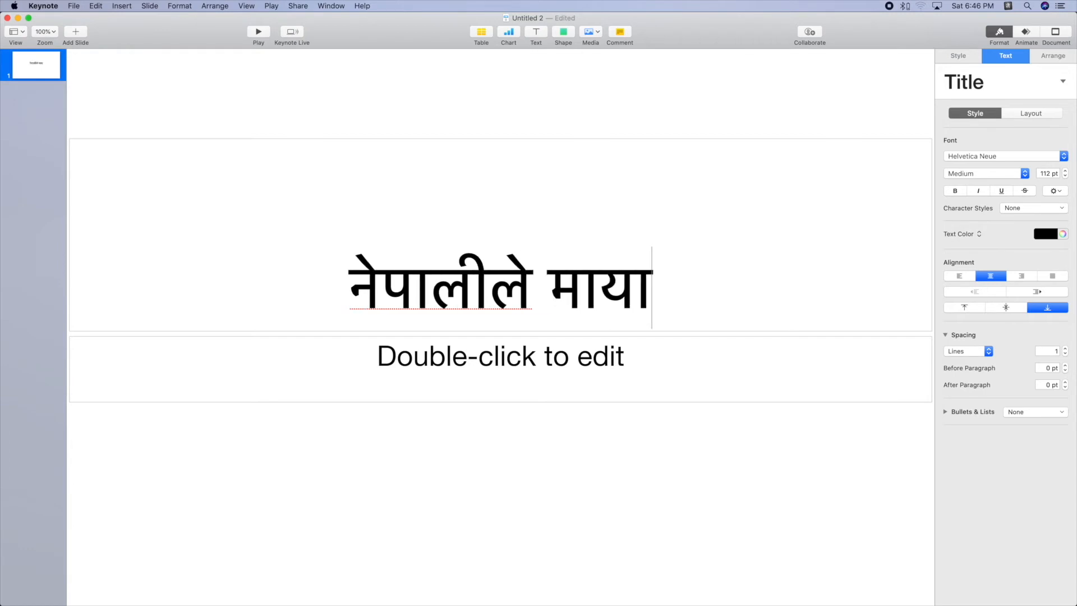
pyautogui.write(' गर')
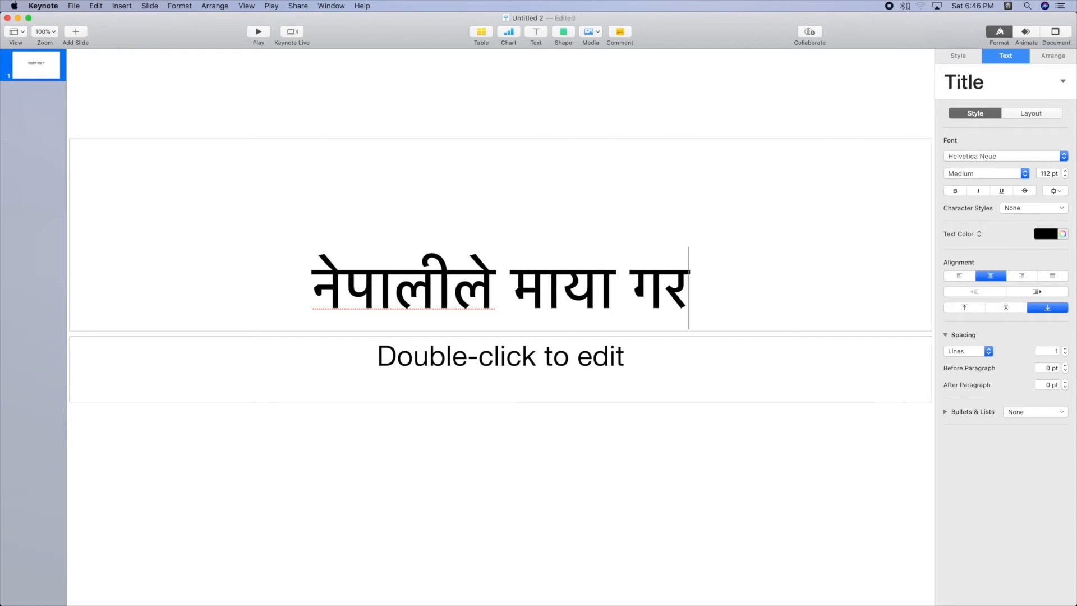
pyautogui.write('्')
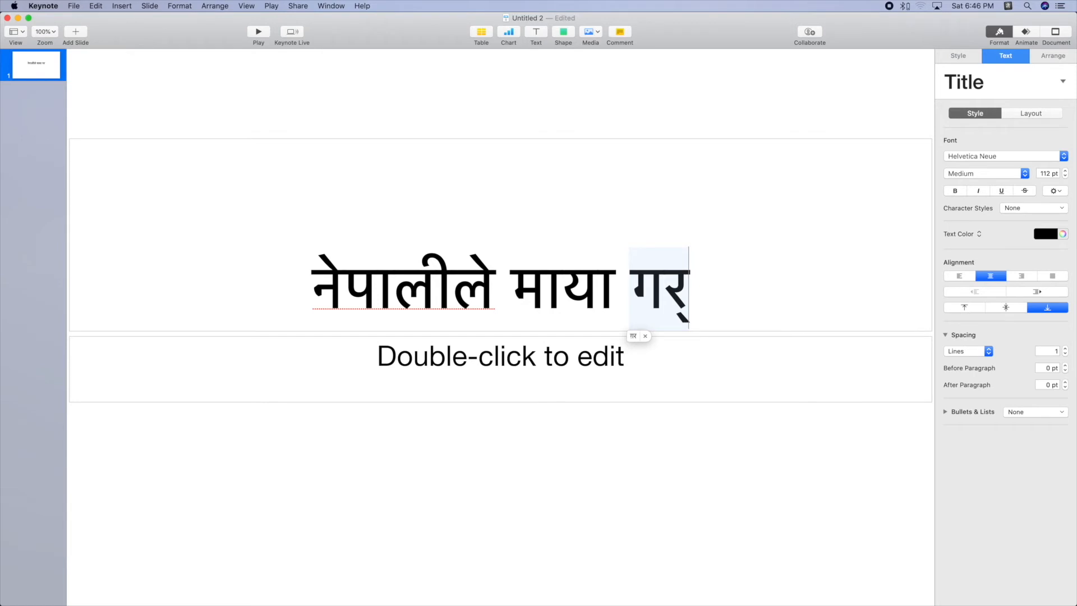
pyautogui.write('छ')
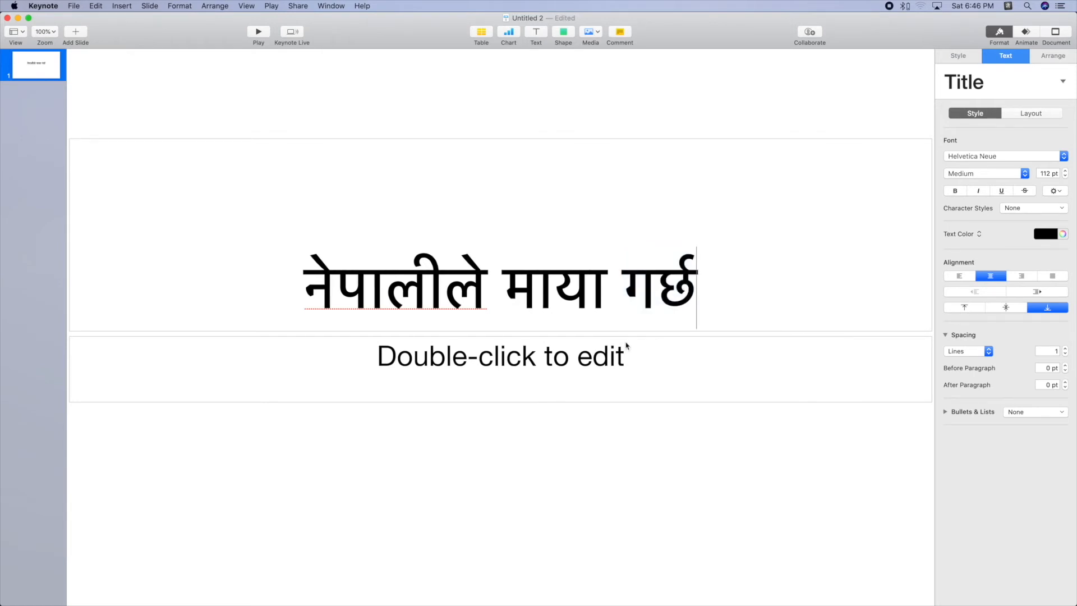
pyautogui.click(561, 479)
# - Delete the empty subtitle placeholder, then play the slide show briefly and exit it
pyautogui.click(550, 394)
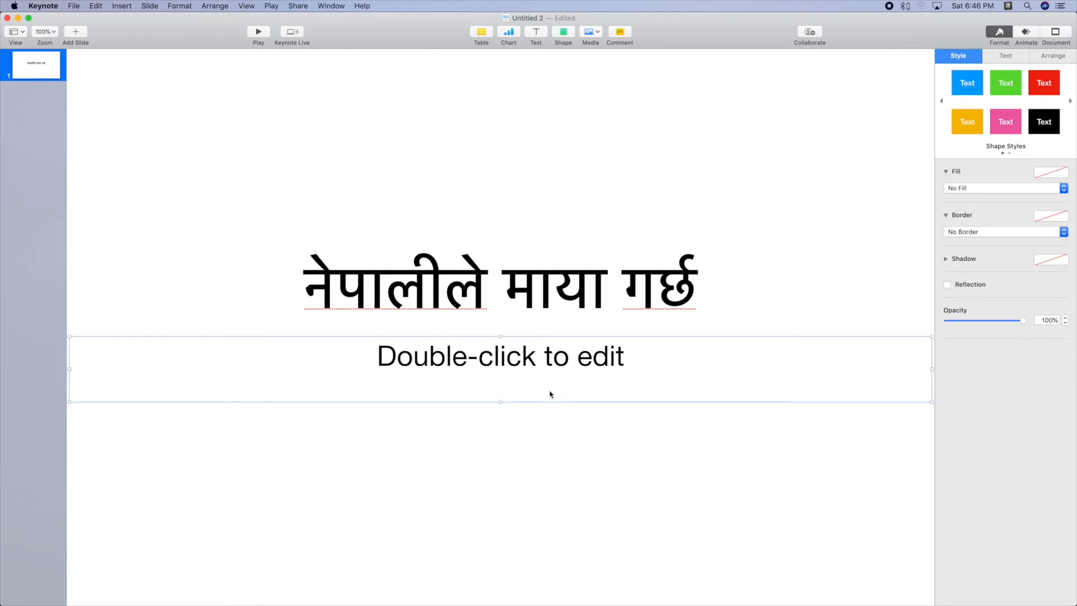
pyautogui.press('BackSpace')
pyautogui.click(258, 32)
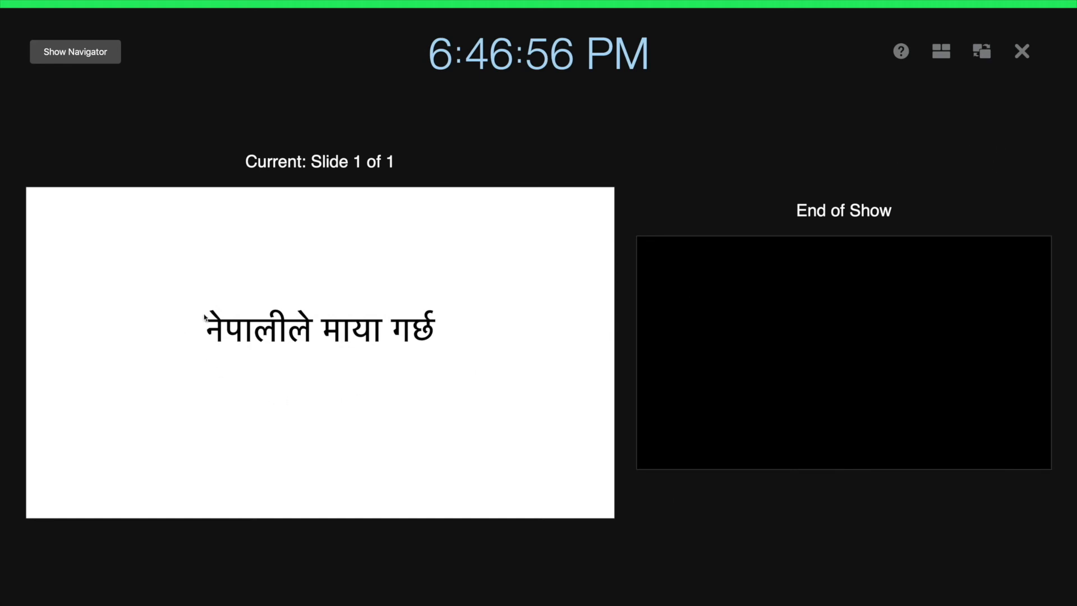
pyautogui.press('Escape')
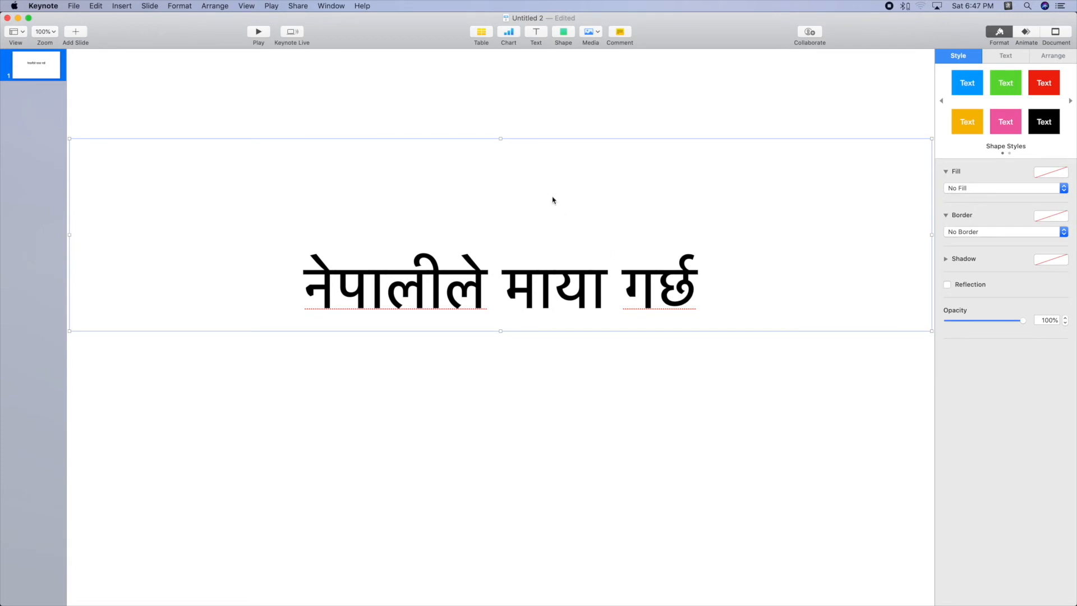
# - Reduce the title box's height from its upper edge and replace its whole text with "नेपाली"
pyautogui.moveTo(500, 138); pyautogui.dragTo(497, 212)
pyautogui.doubleClick(683, 297)
pyautogui.moveTo(689, 294); pyautogui.dragTo(252, 290)
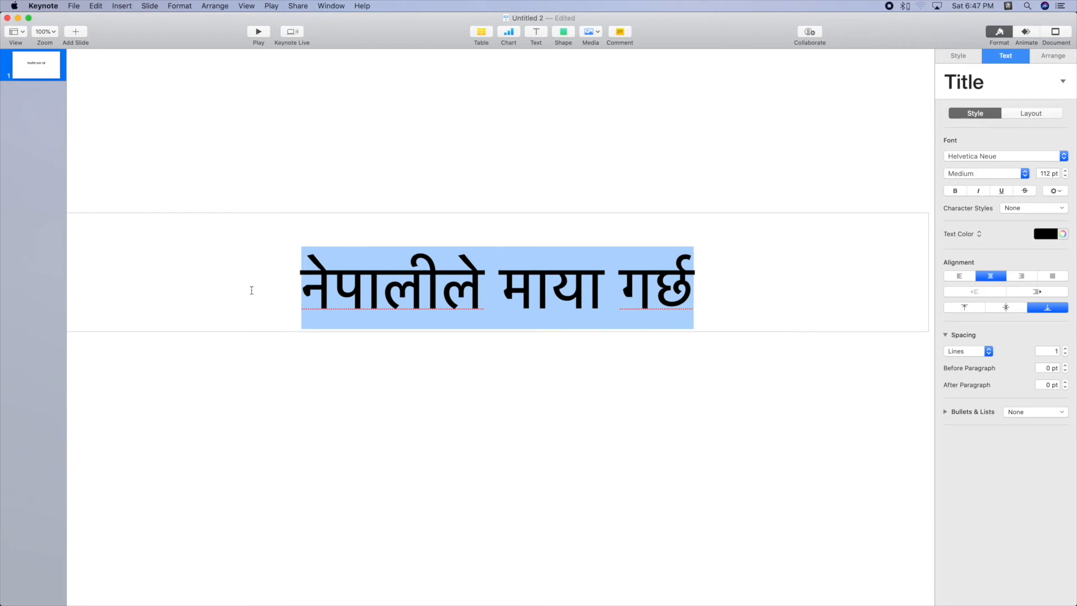
pyautogui.write('न')
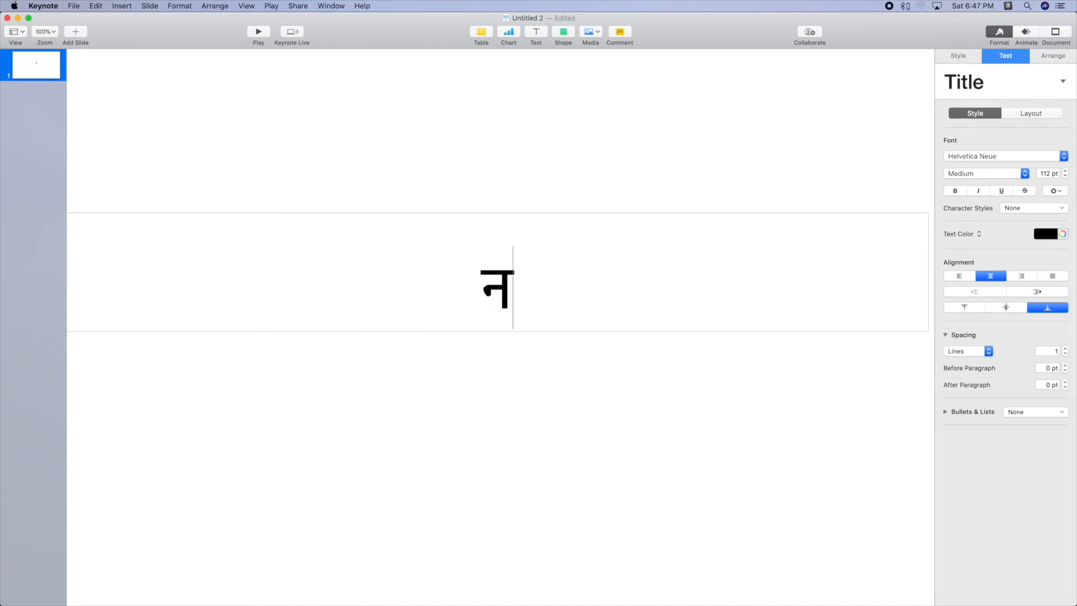
pyautogui.write('ेप')
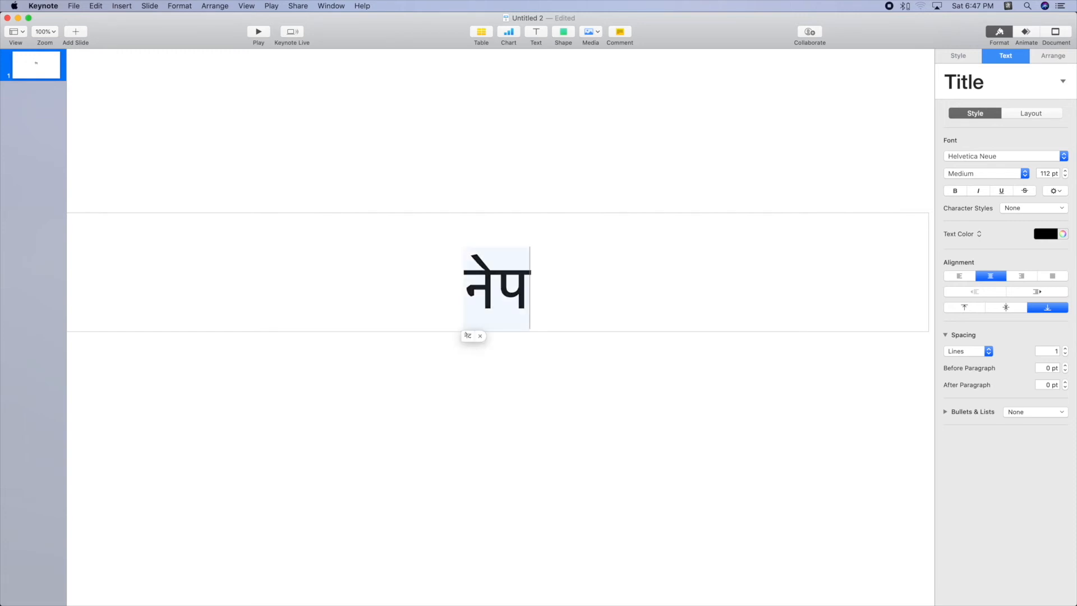
pyautogui.write('ा')
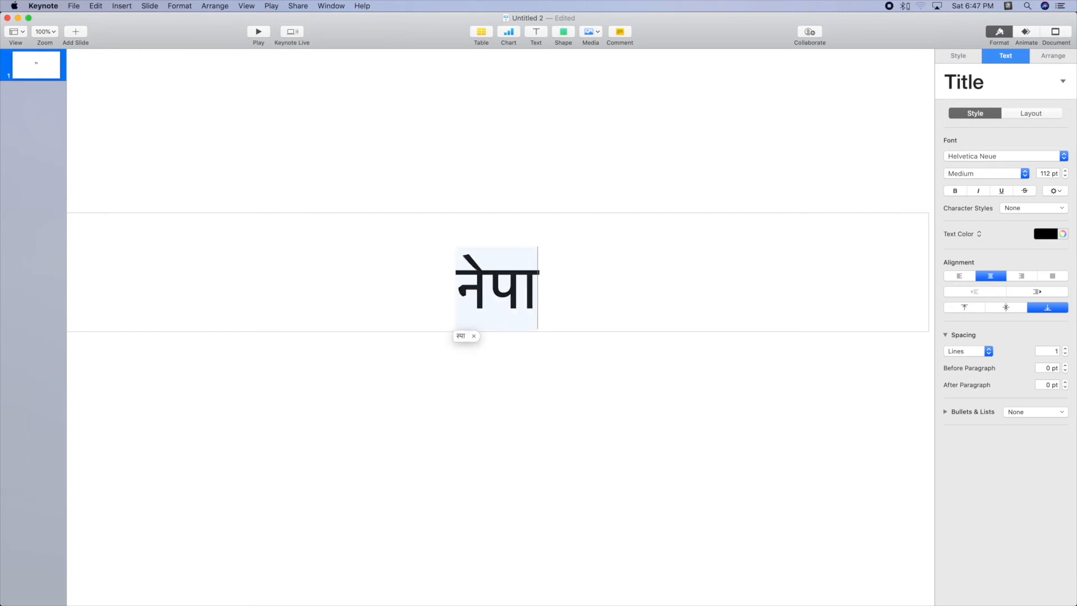
pyautogui.write('ल')
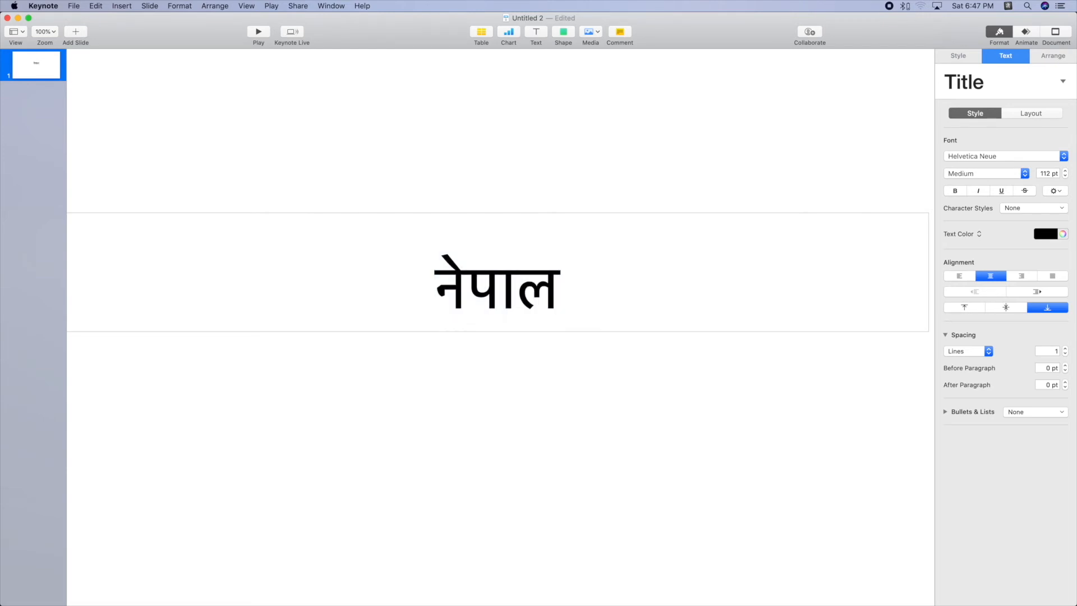
pyautogui.write('ी')
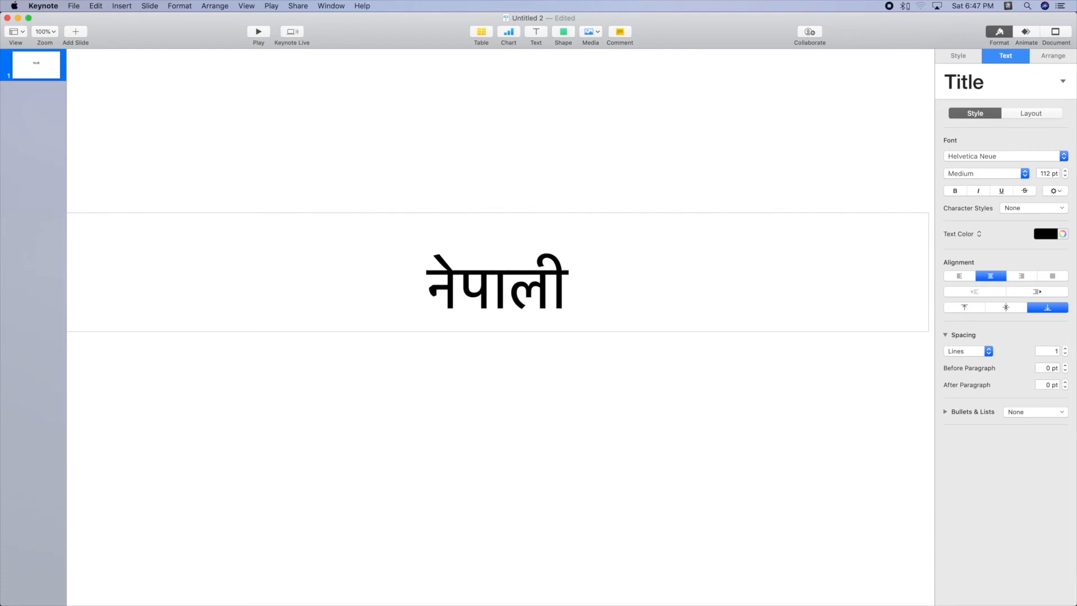
# - Extend the title so that it reads "नेपालीले माया गर्छ।"
pyautogui.press('BackSpace')
pyautogui.write('ल')
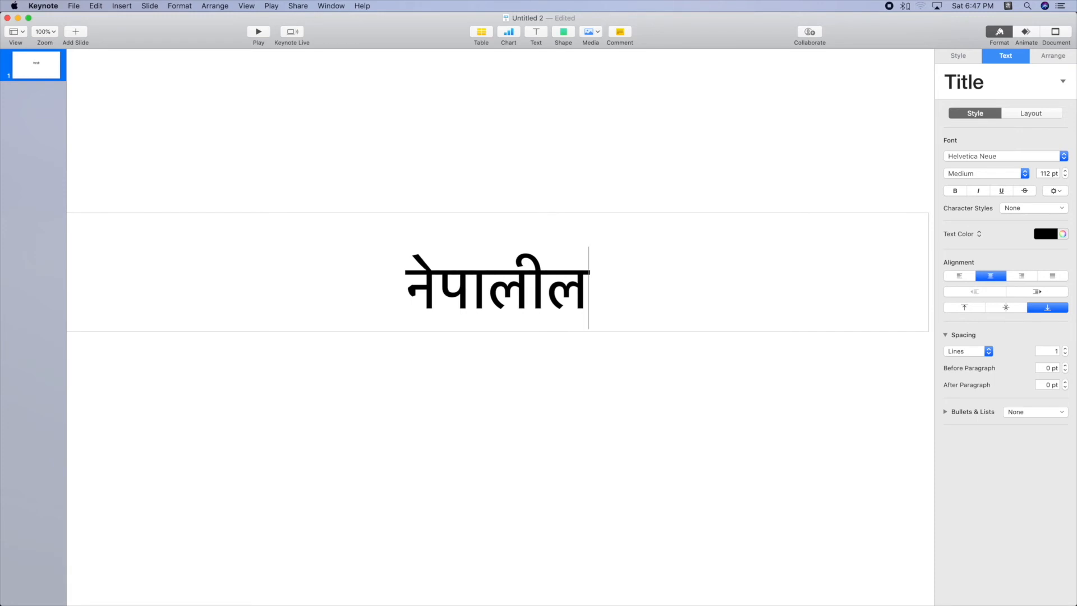
pyautogui.write('े म')
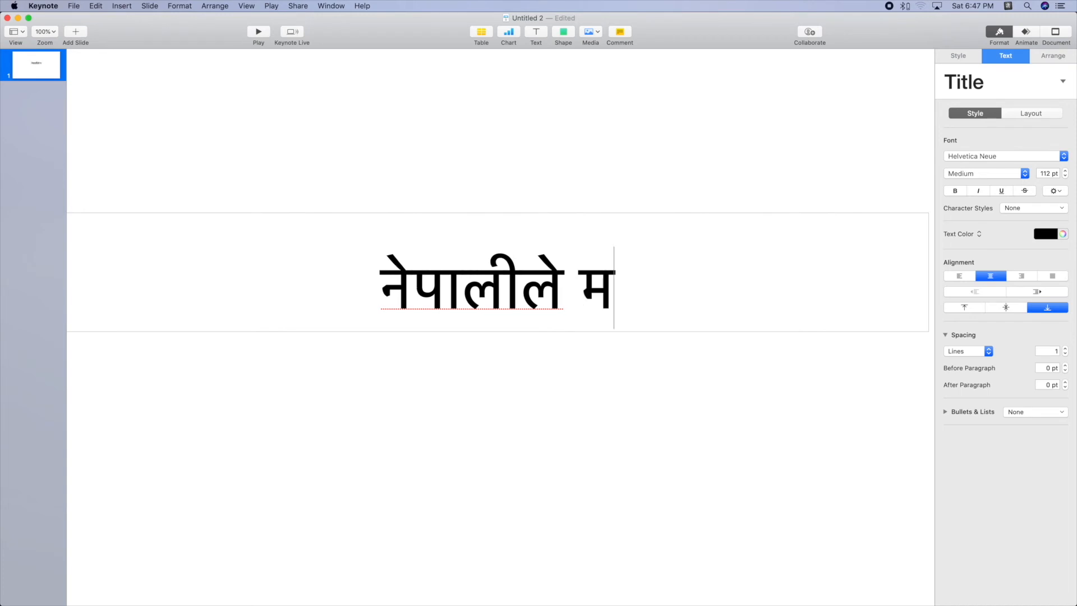
pyautogui.write('ा')
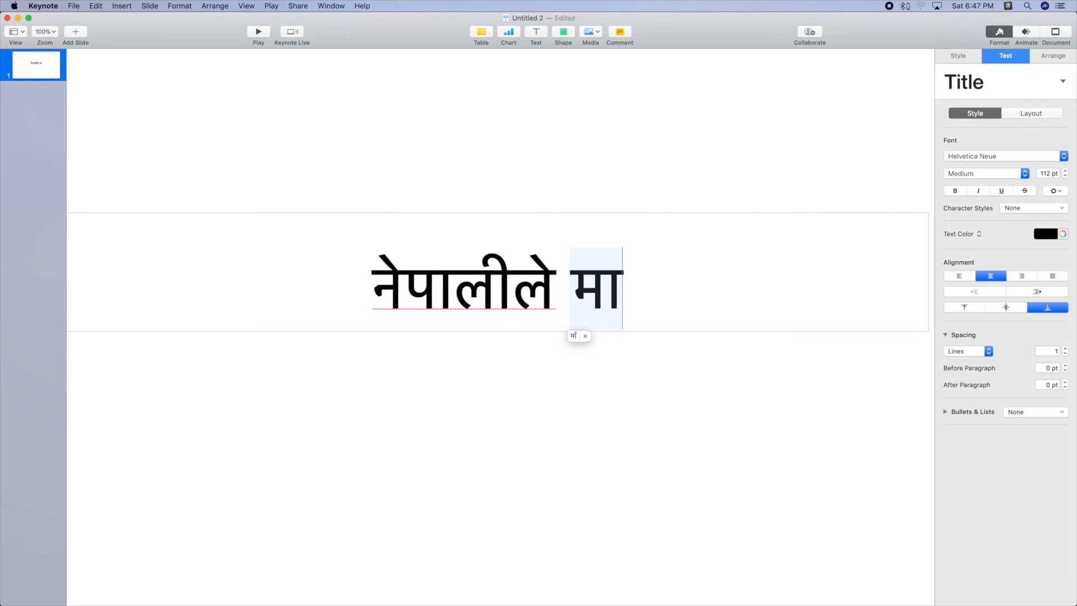
pyautogui.write('या ')
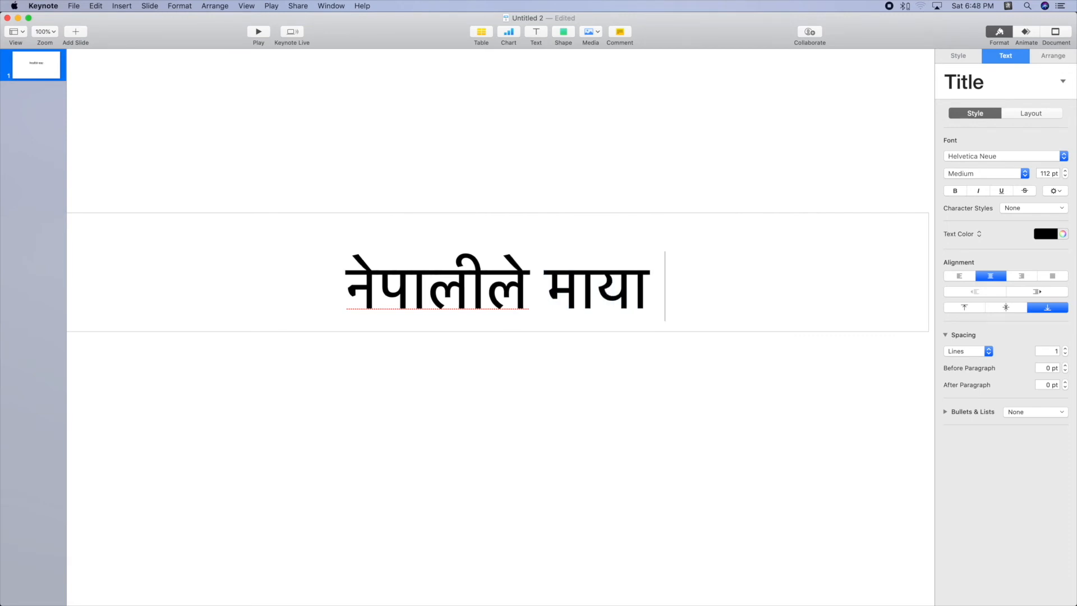
pyautogui.write('गर')
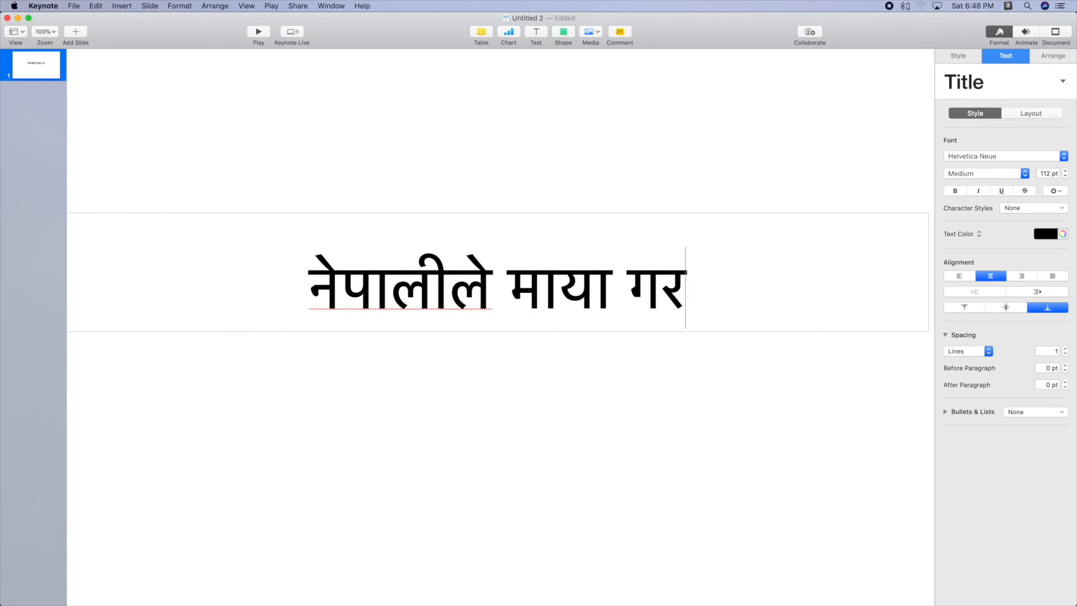
pyautogui.write('्')
pyautogui.write('छ')
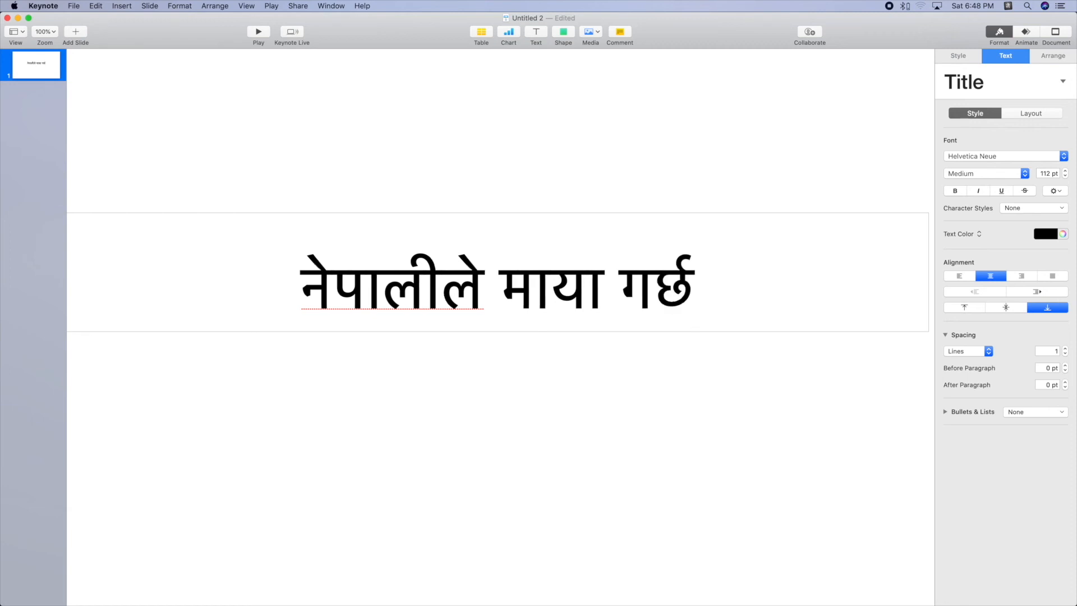
pyautogui.write('।')
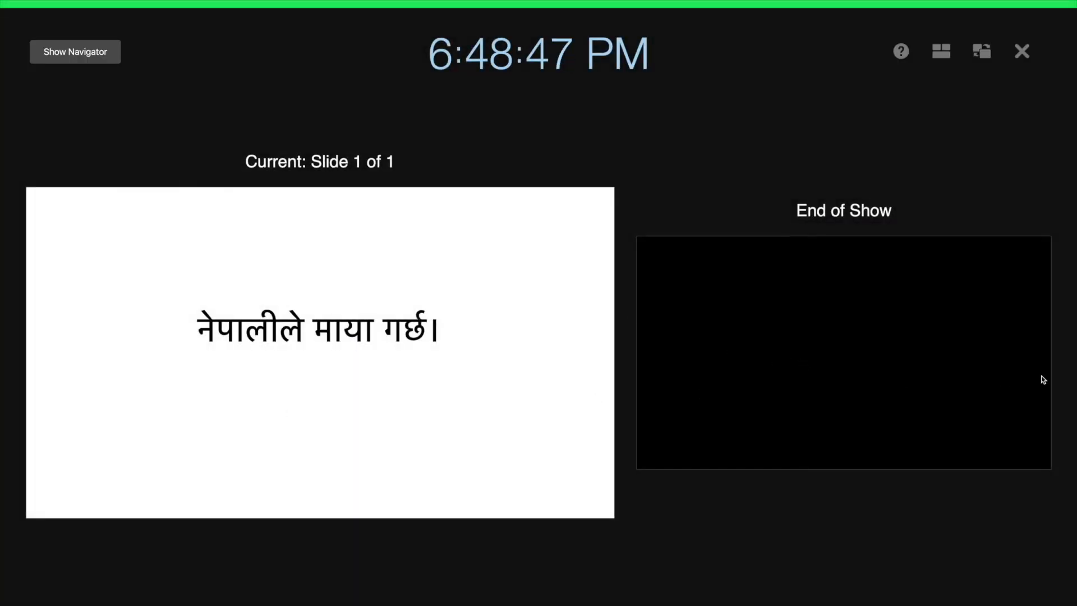
# - Exit the slide show and close the untitled presentation
pyautogui.click(1022, 52)
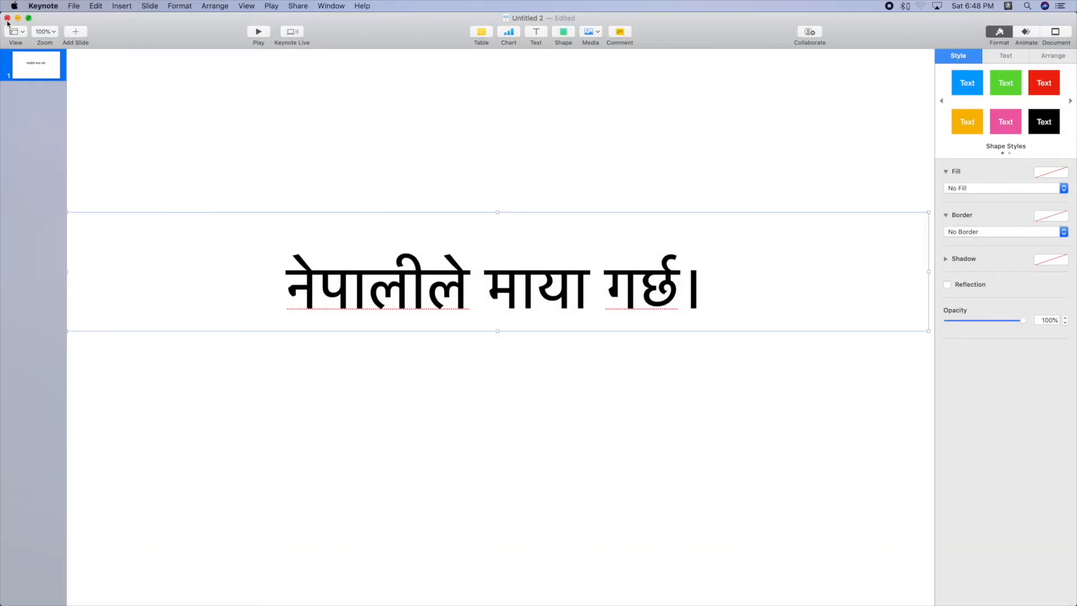
pyautogui.click(8, 18)
pyautogui.click(455, 167)
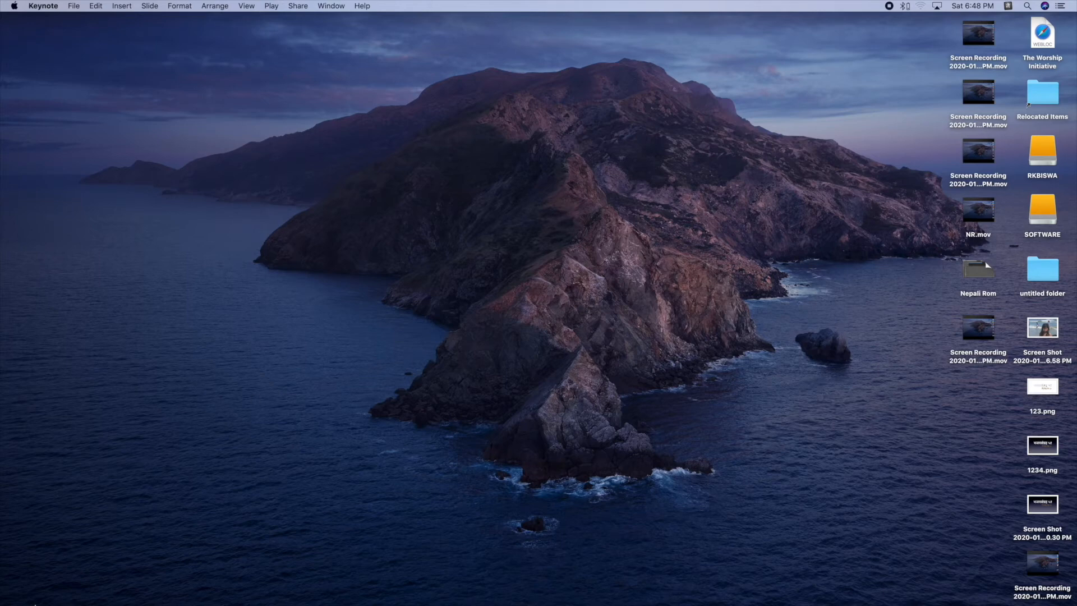
# - Switch the input source back and forth between U.S. and Nepali Romanized Pro several times
pyautogui.moveTo(53, 577)
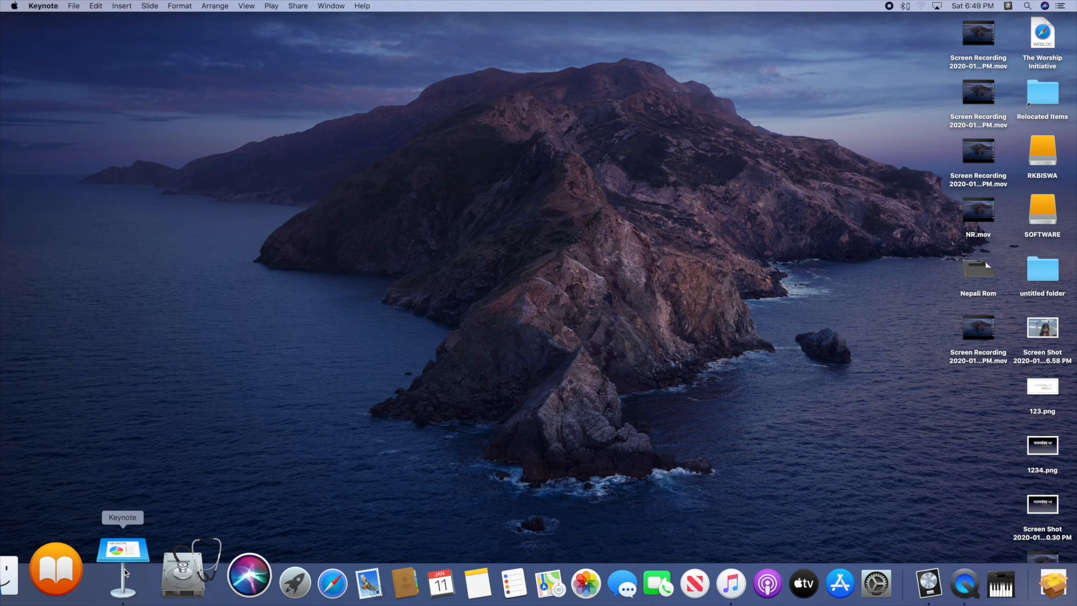
pyautogui.hotkey('ctrl', 'space')
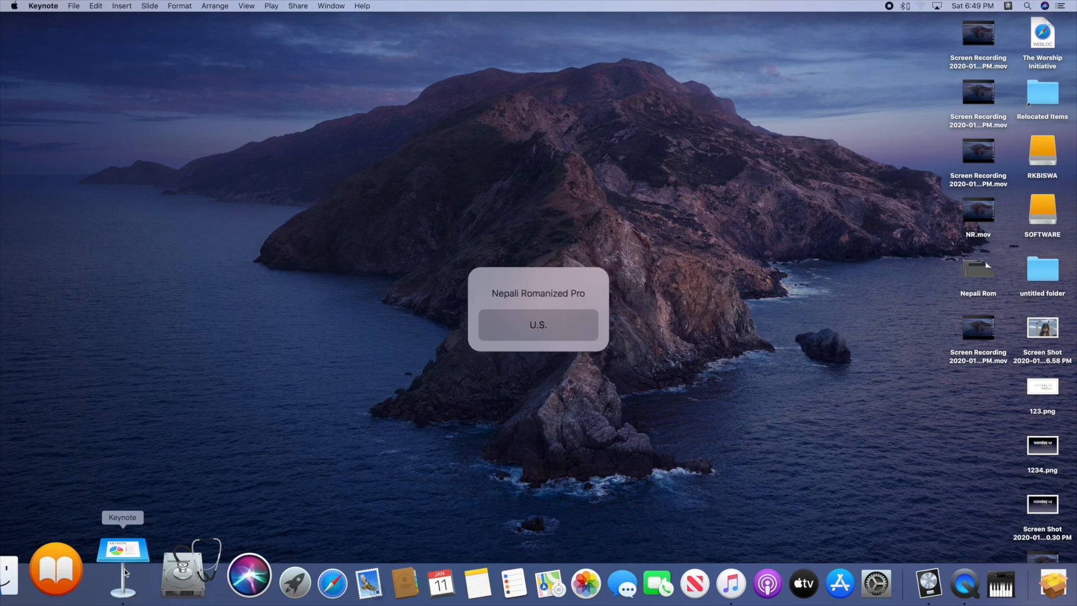
pyautogui.hotkey('ctrl', 'space')
pyautogui.hotkey('ctrl', 'space')
pyautogui.hotkey('ctrl', 'space')
pyautogui.hotkey('ctrl', 'space')
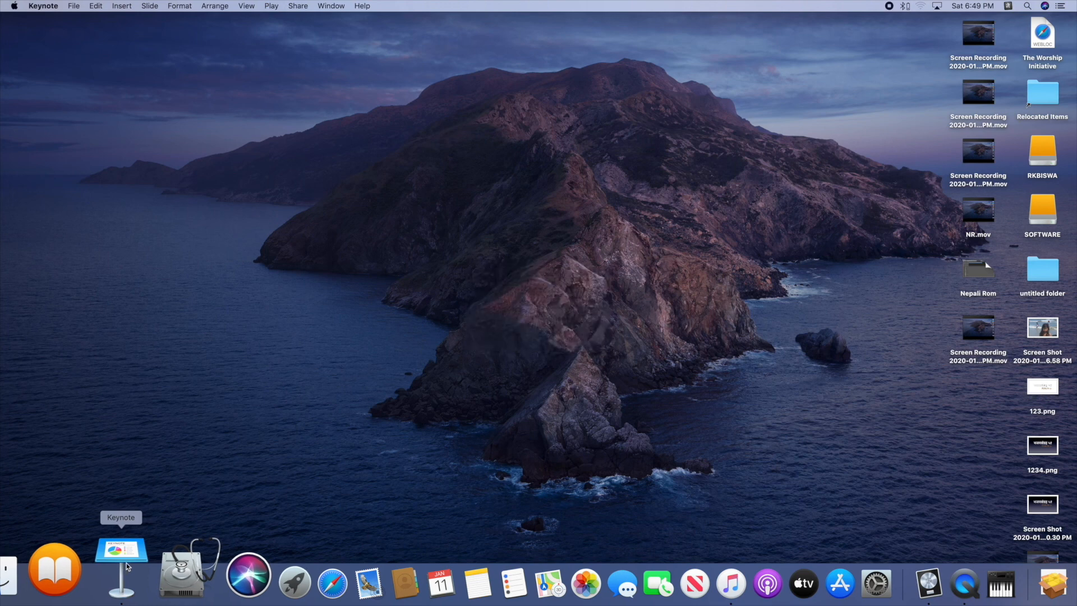
# - Open the Keyboard settings in System Preferences and show the keyboard shortcuts for switching input sources
pyautogui.click(794, 581)
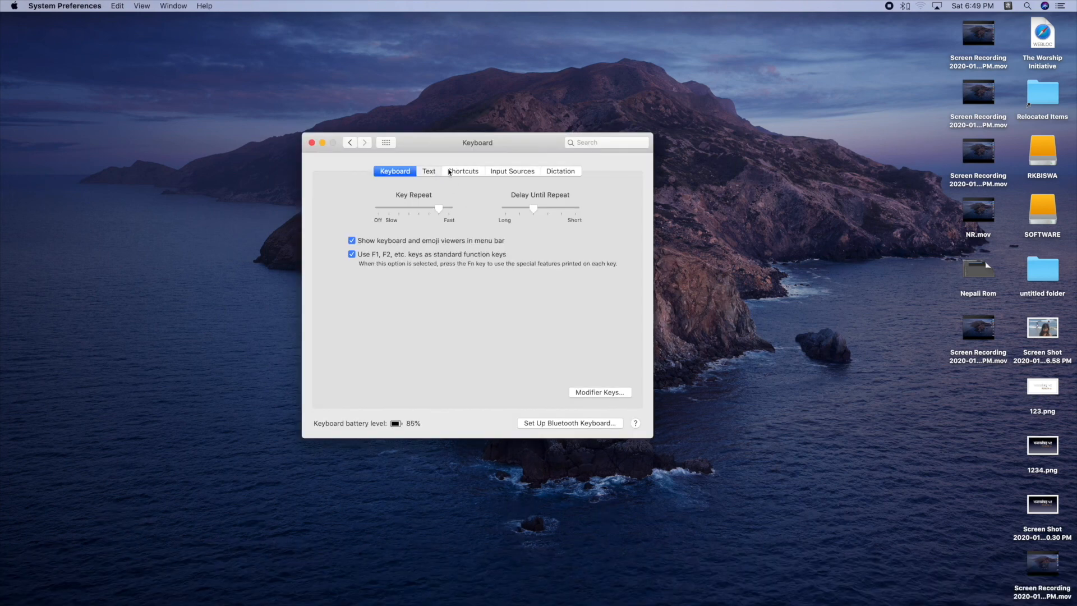
pyautogui.click(429, 171)
pyautogui.click(470, 171)
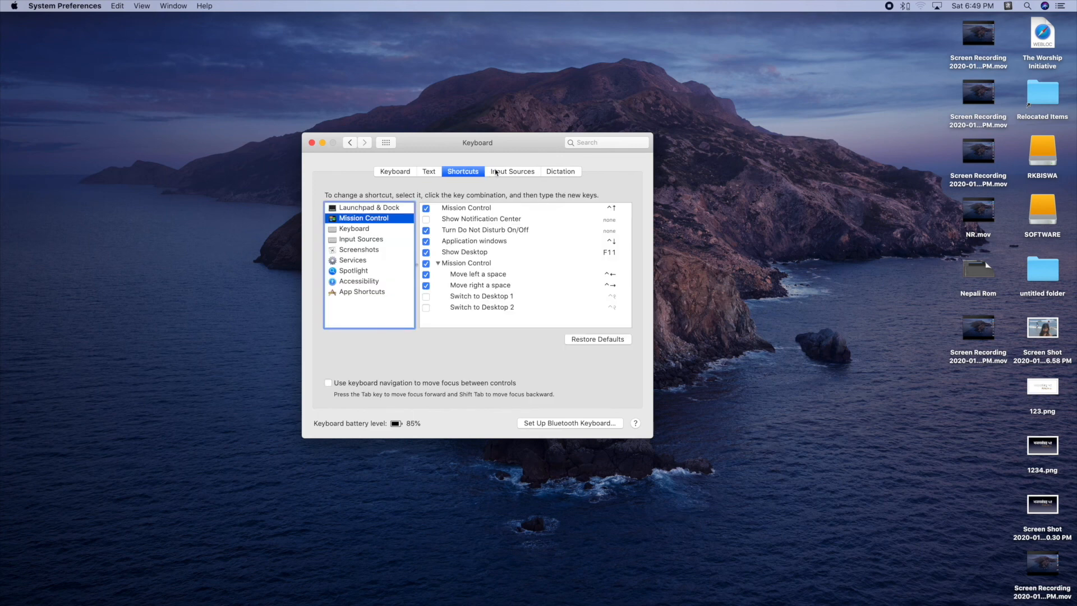
pyautogui.click(351, 239)
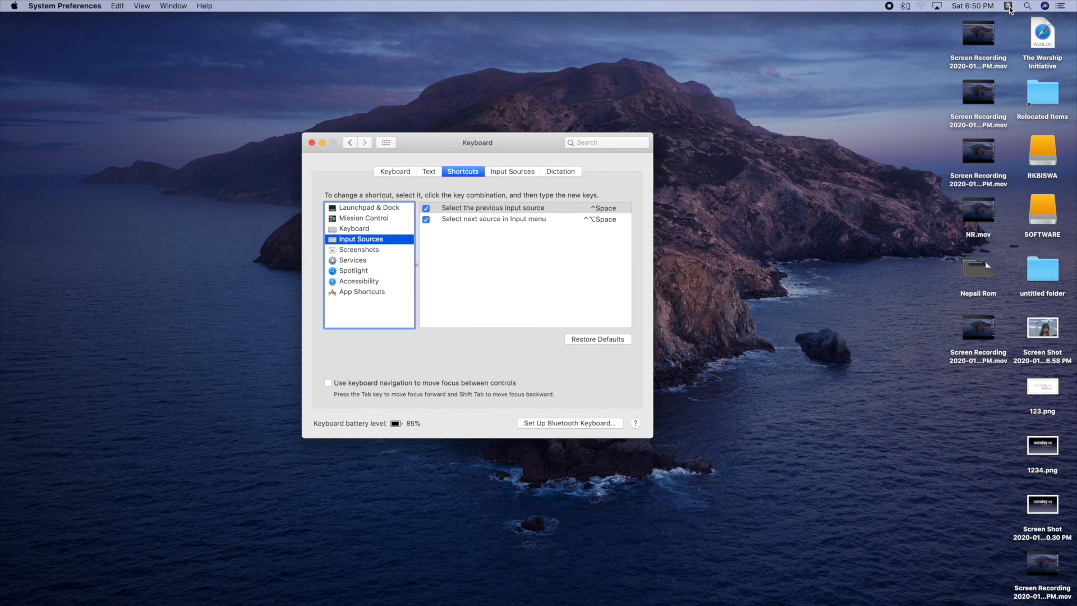
# - Try the input source shortcut by toggling to Nepali Romanized Pro and back to U.S
pyautogui.hotkey('ctrl', 'space')
pyautogui.hotkey('ctrl', 'space')
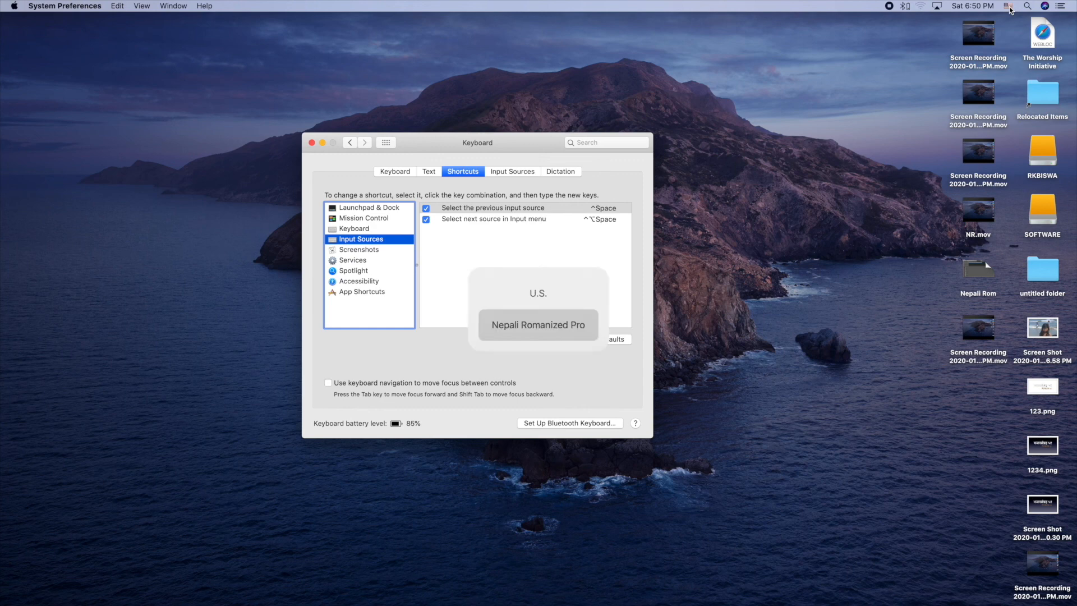
pyautogui.hotkey('ctrl', 'space')
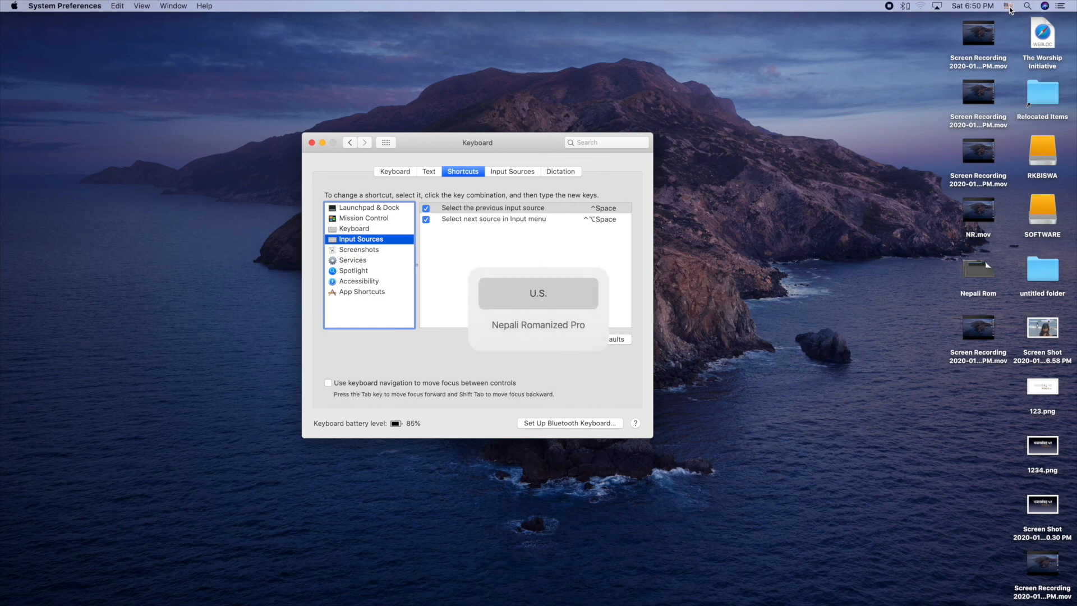